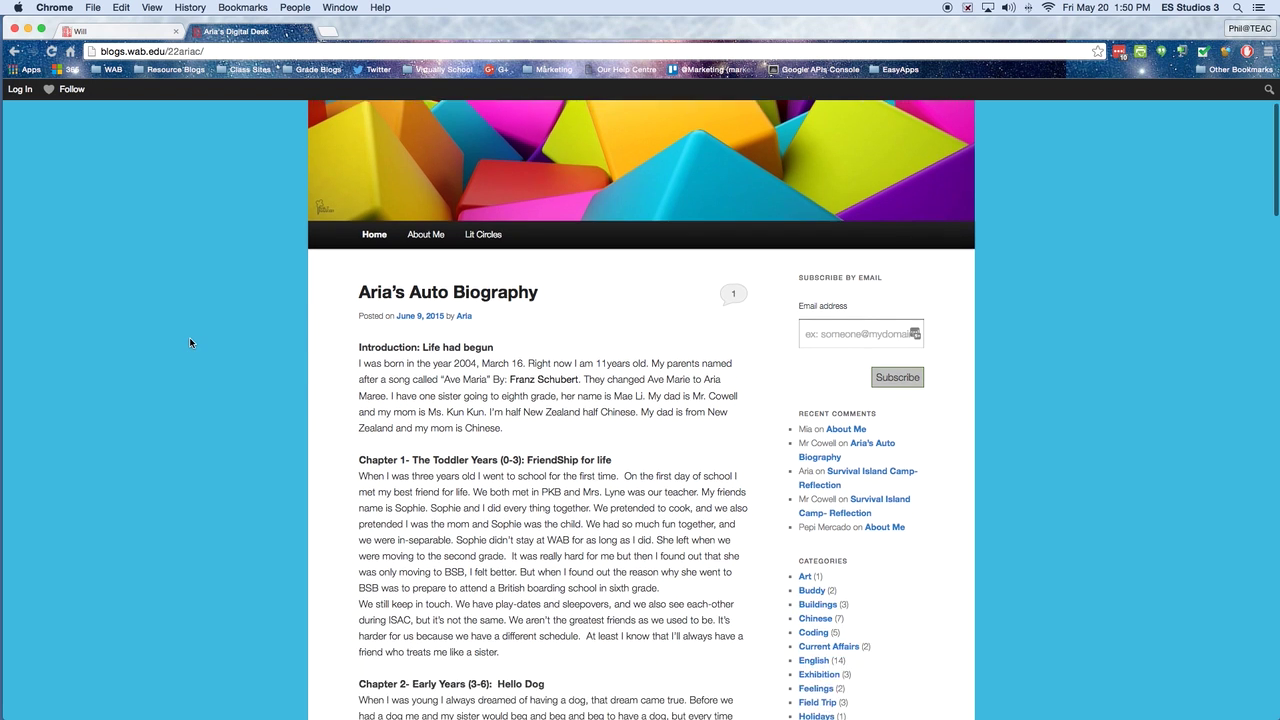
scroll(190, 342, "down", 1)
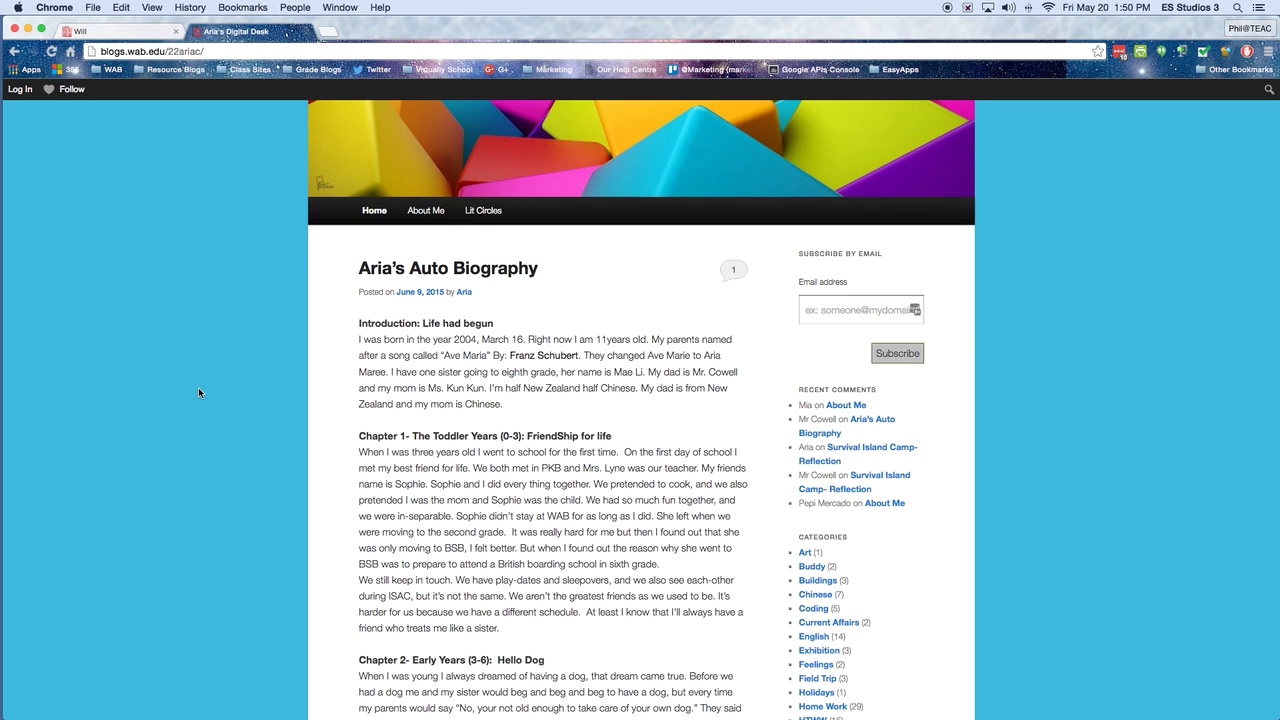
Scroll a little down the home page, then open the About Me page from the navigation bar
scroll(198, 392, "down", 2)
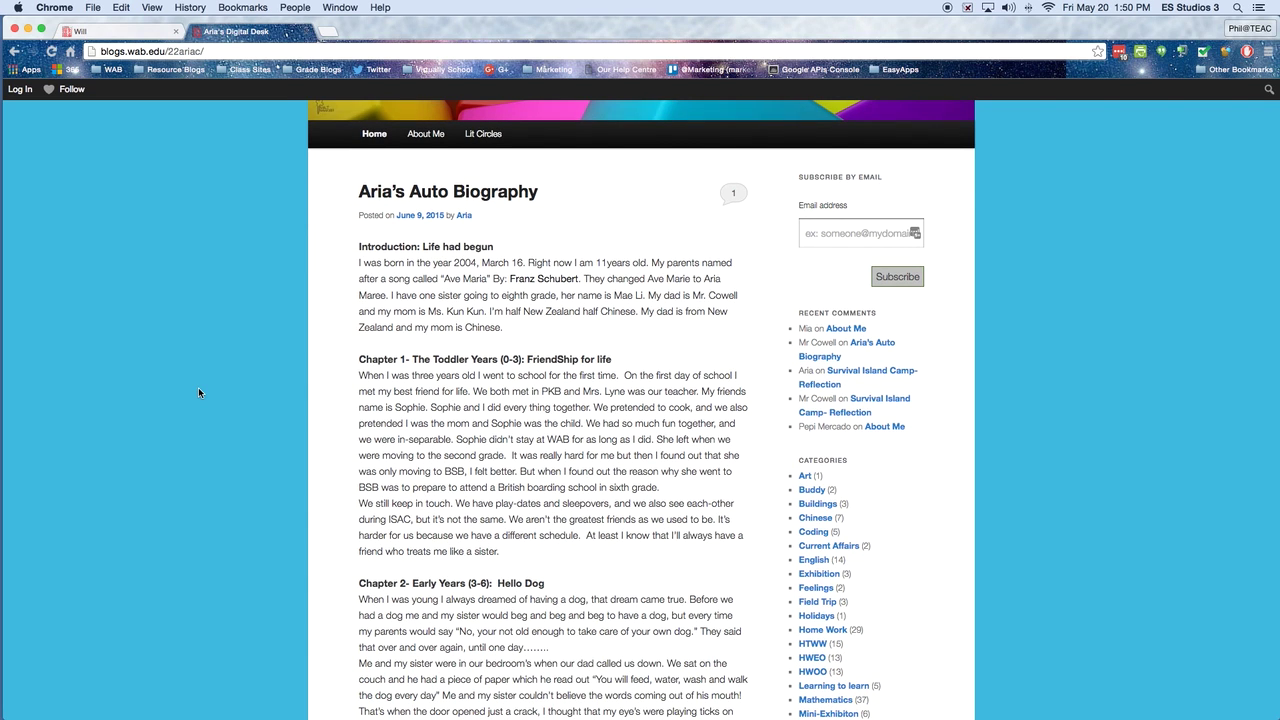
scroll(198, 392, "down", 1)
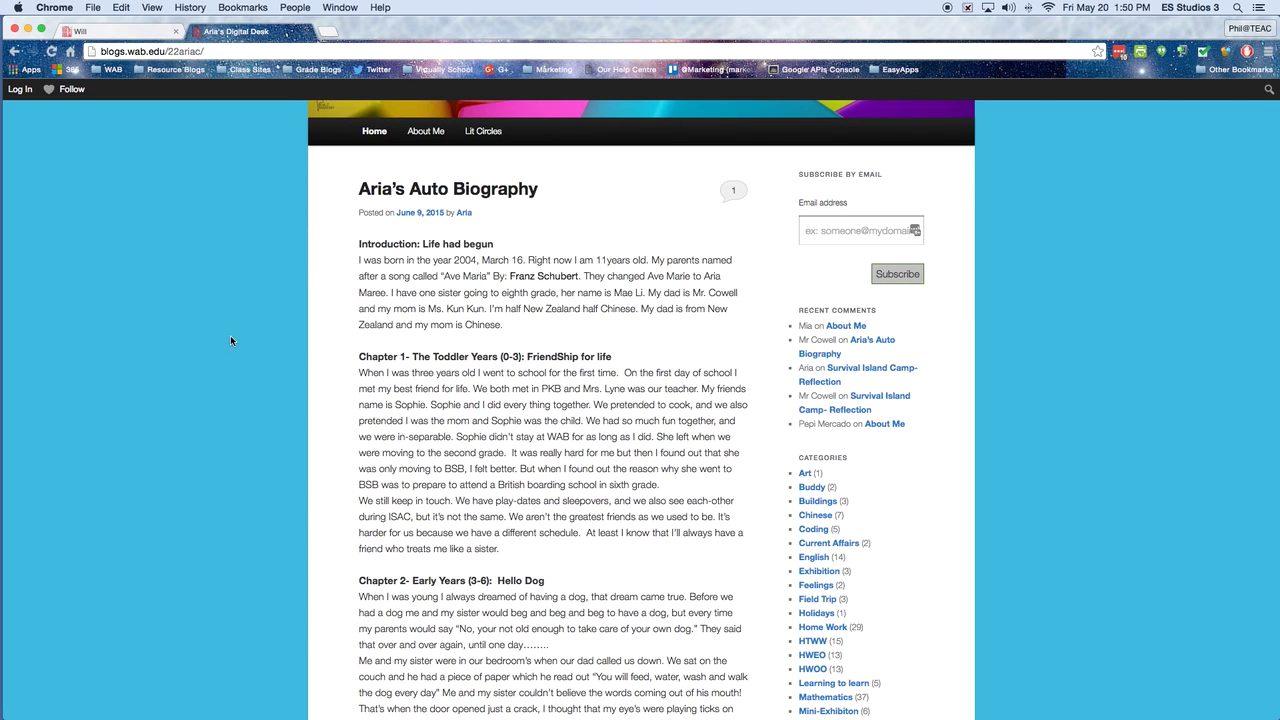
left_click(413, 133)
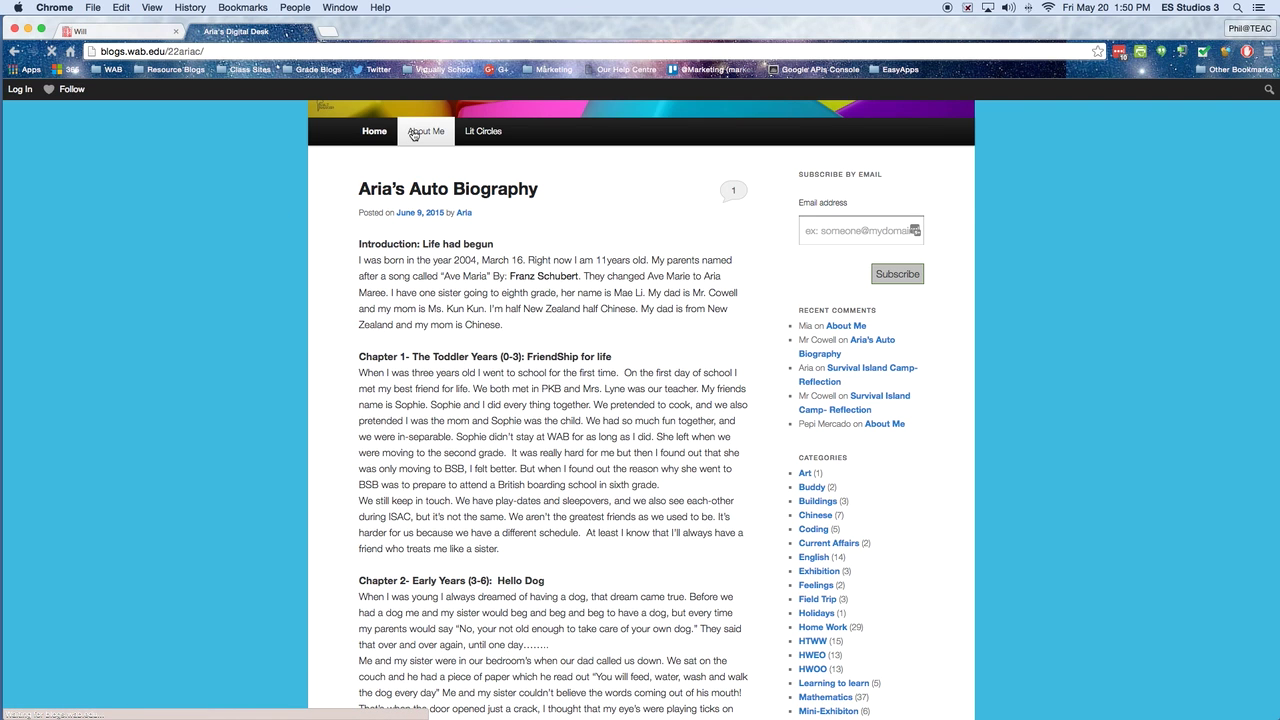
Skim the About Me page and its comments, then return to the blog's home page
scroll(228, 372, "down", 15)
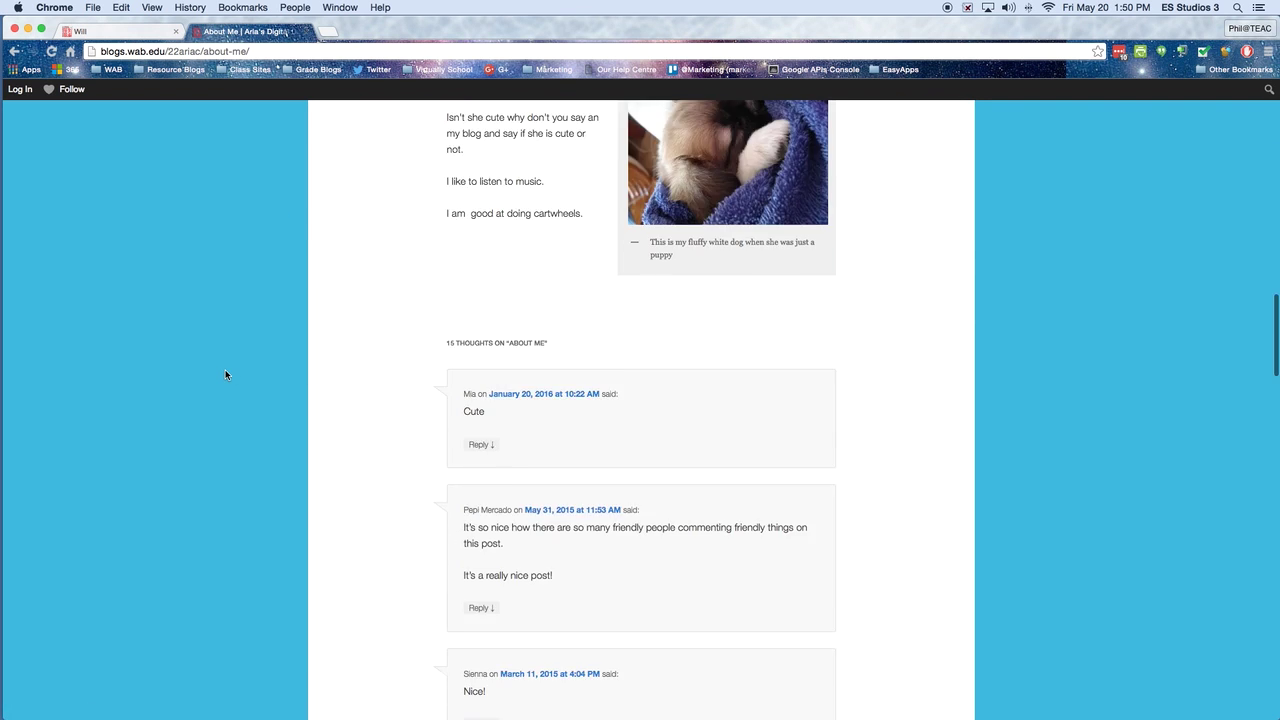
scroll(225, 375, "up", 15)
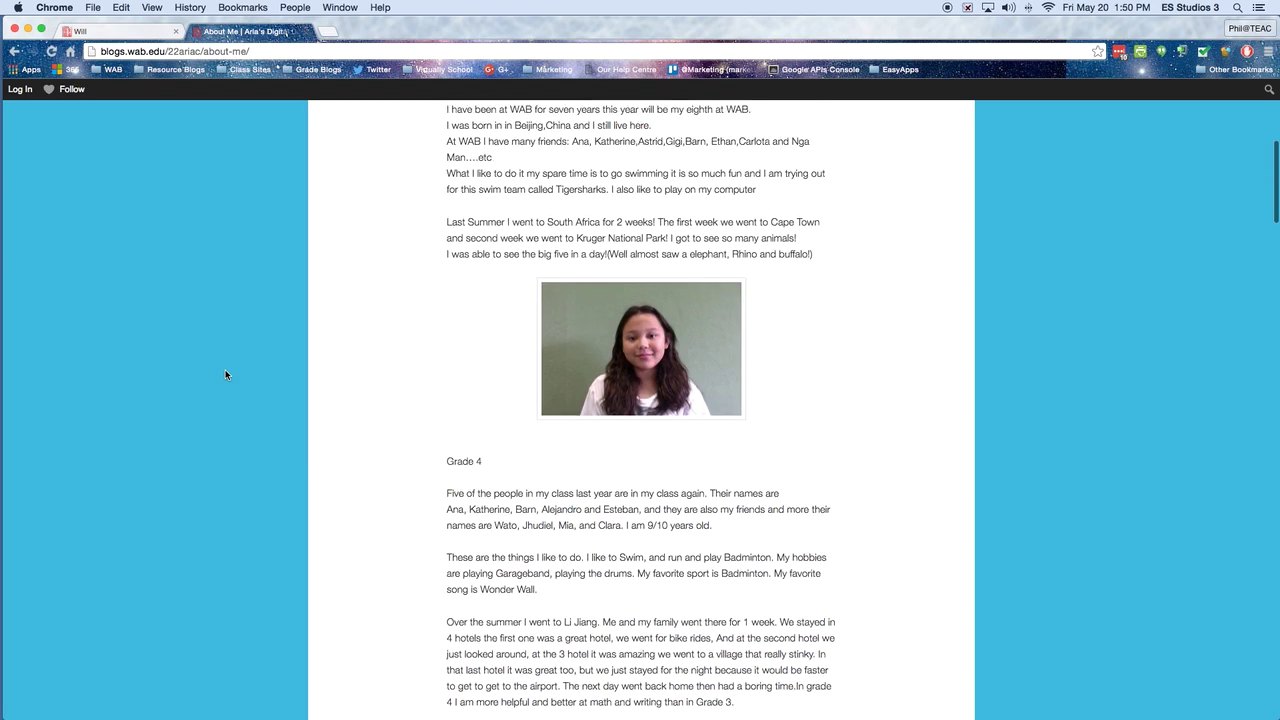
scroll(225, 375, "up", 5)
left_click(373, 367)
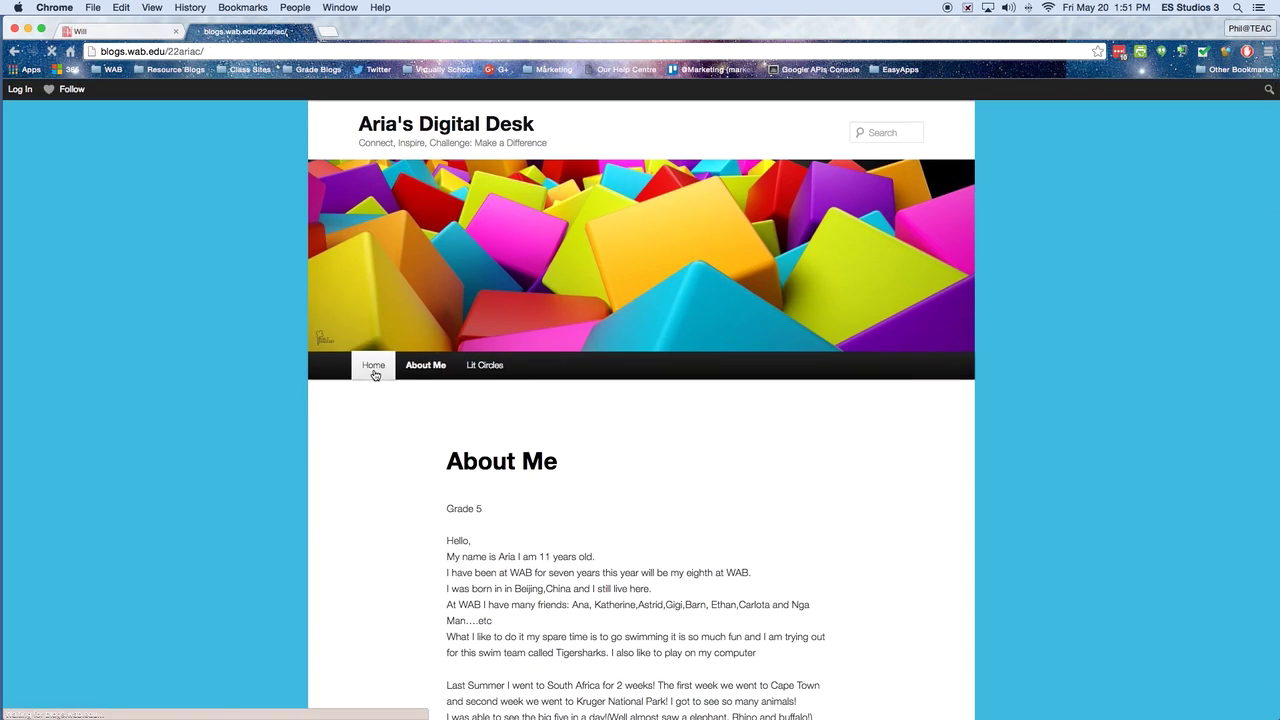
Scroll down to Independent Reading – Summary and briefly highlight its closing sentences
scroll(194, 383, "down", 10)
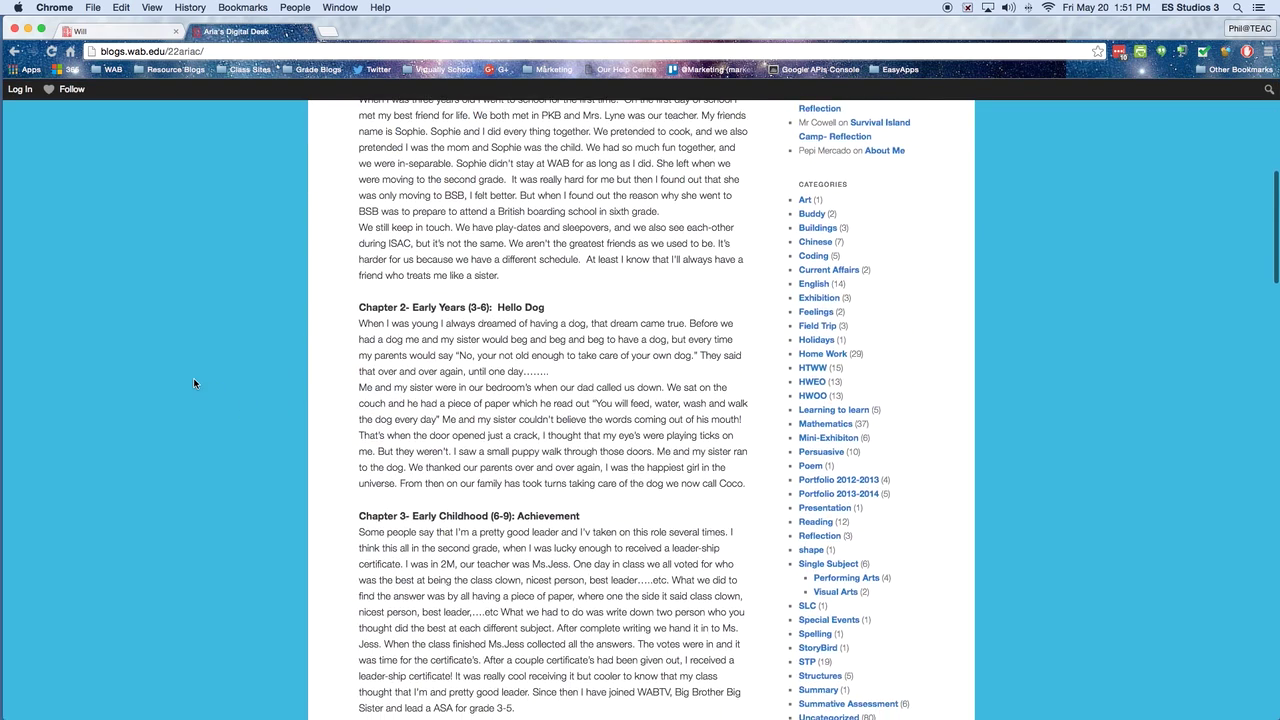
scroll(194, 383, "down", 10)
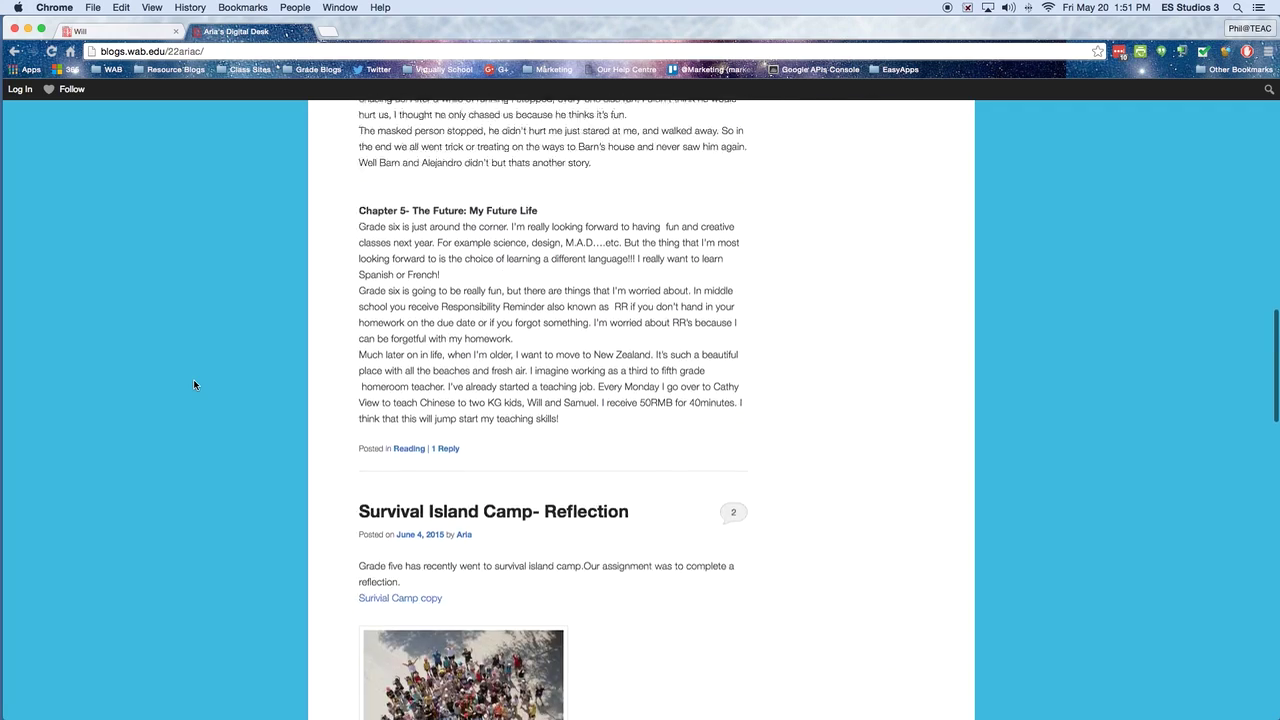
scroll(194, 384, "down", 4)
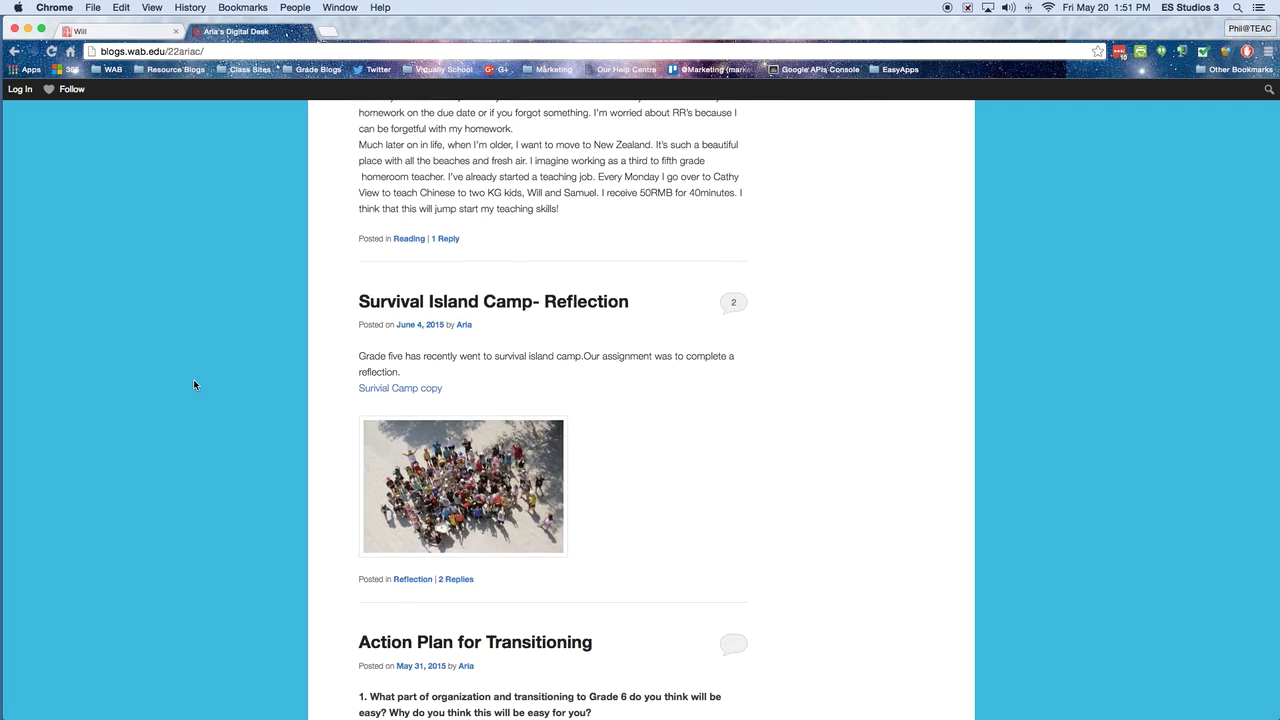
scroll(194, 384, "up", 8)
scroll(194, 384, "down", 10)
scroll(194, 384, "down", 7)
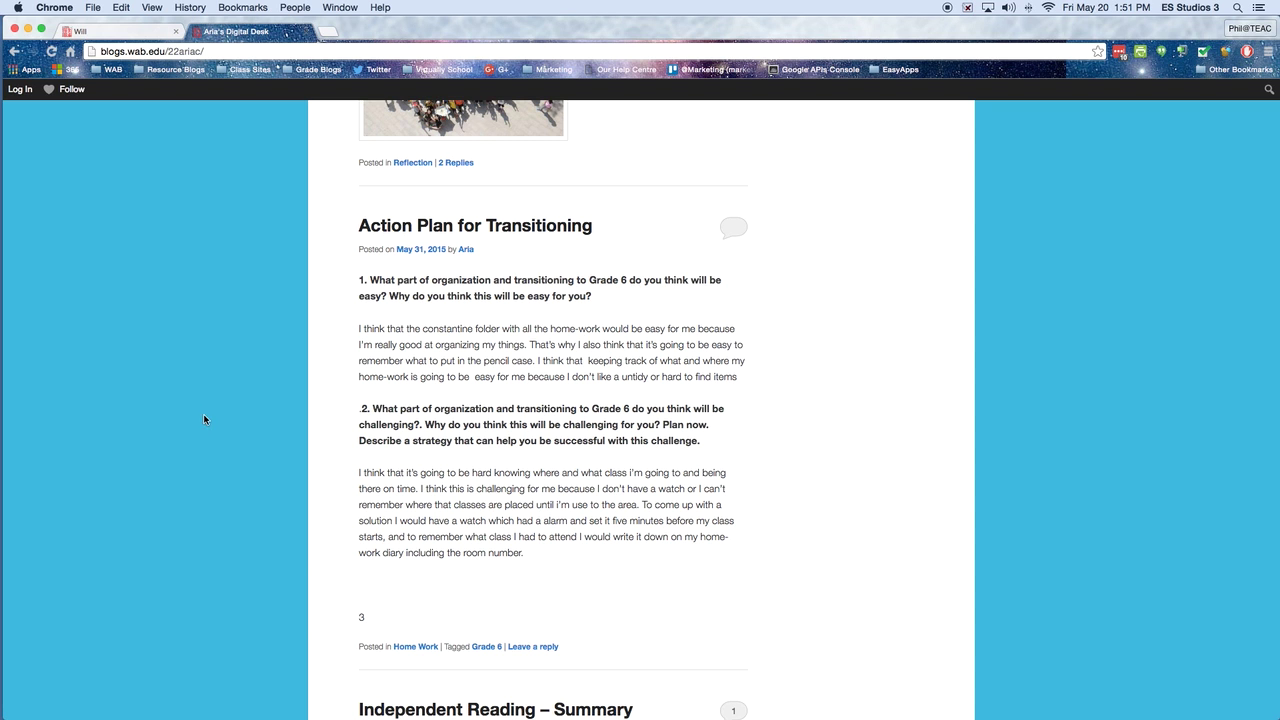
scroll(212, 403, "down", 8)
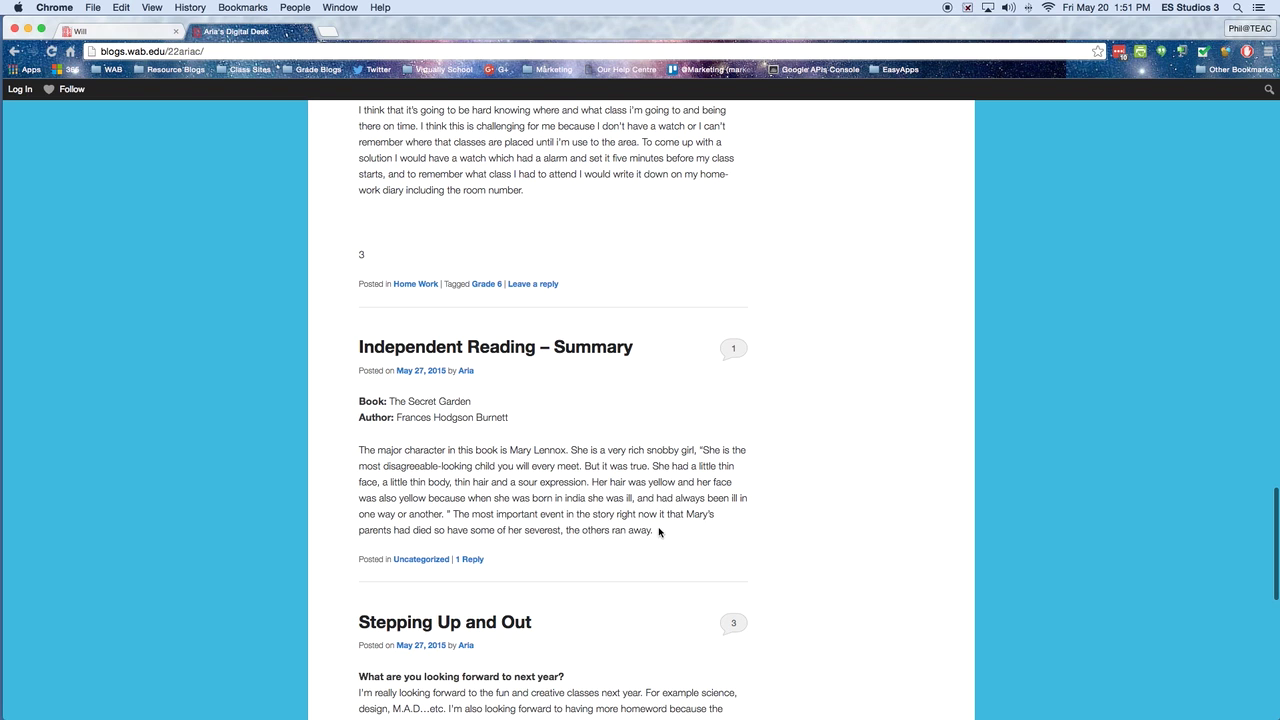
left_click_drag(655, 531, 360, 423)
left_click(243, 420)
scroll(257, 431, "down", 10)
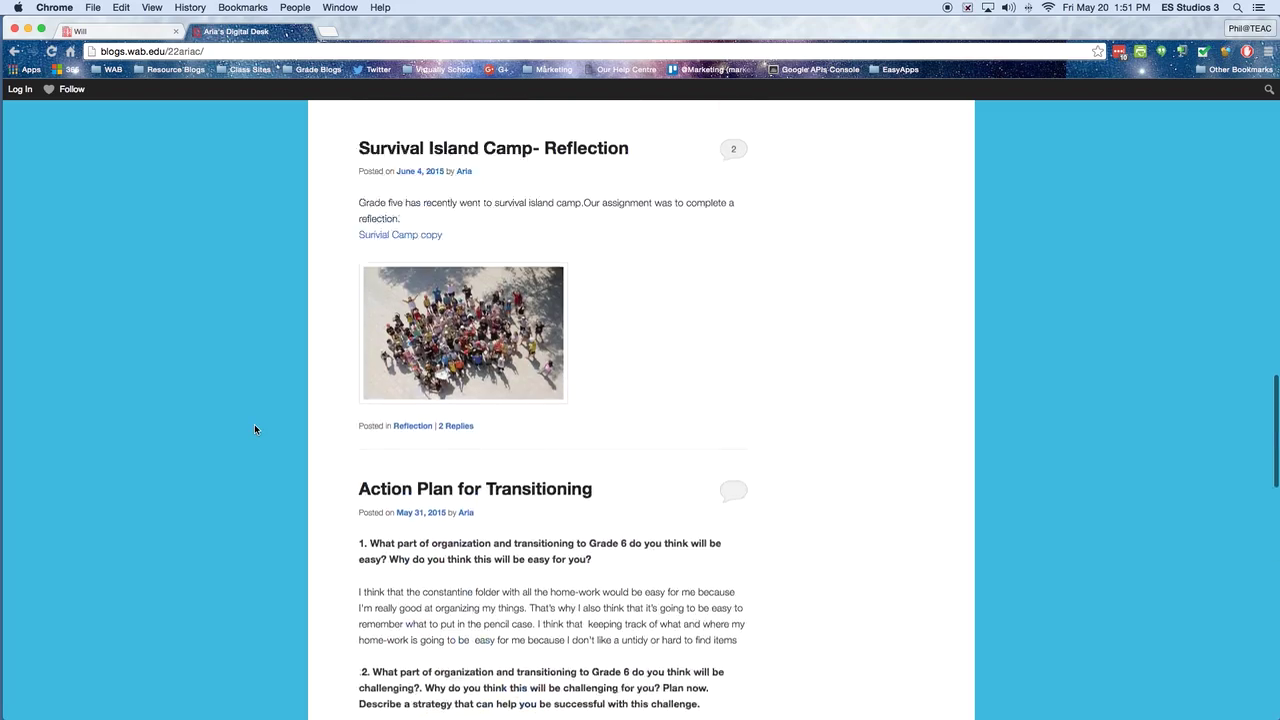
scroll(254, 429, "up", 10)
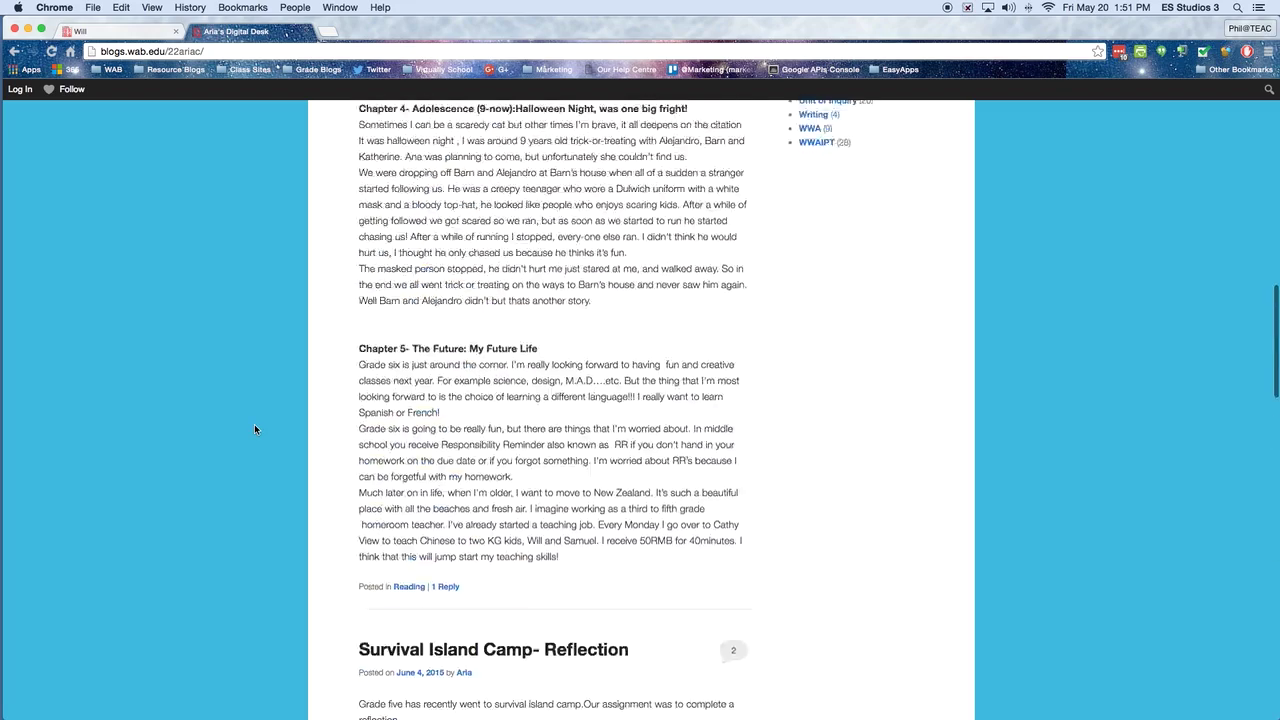
scroll(254, 429, "up", 10)
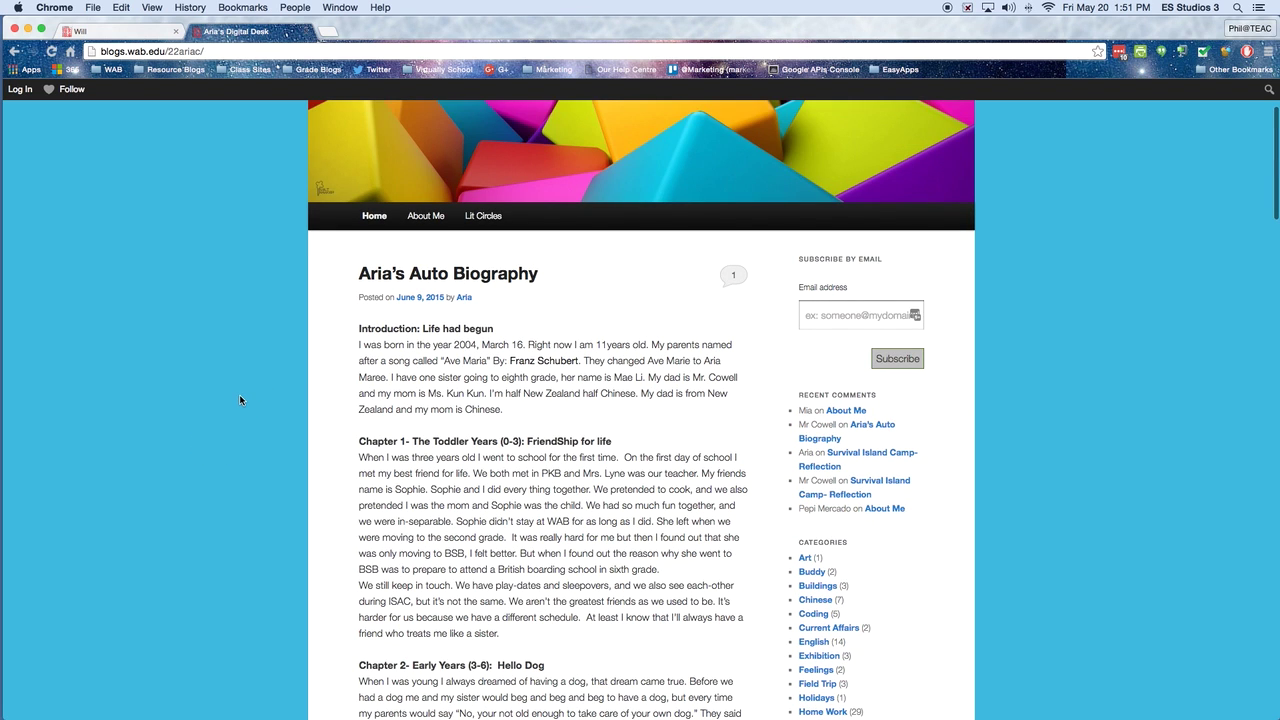
scroll(241, 400, "down", 2)
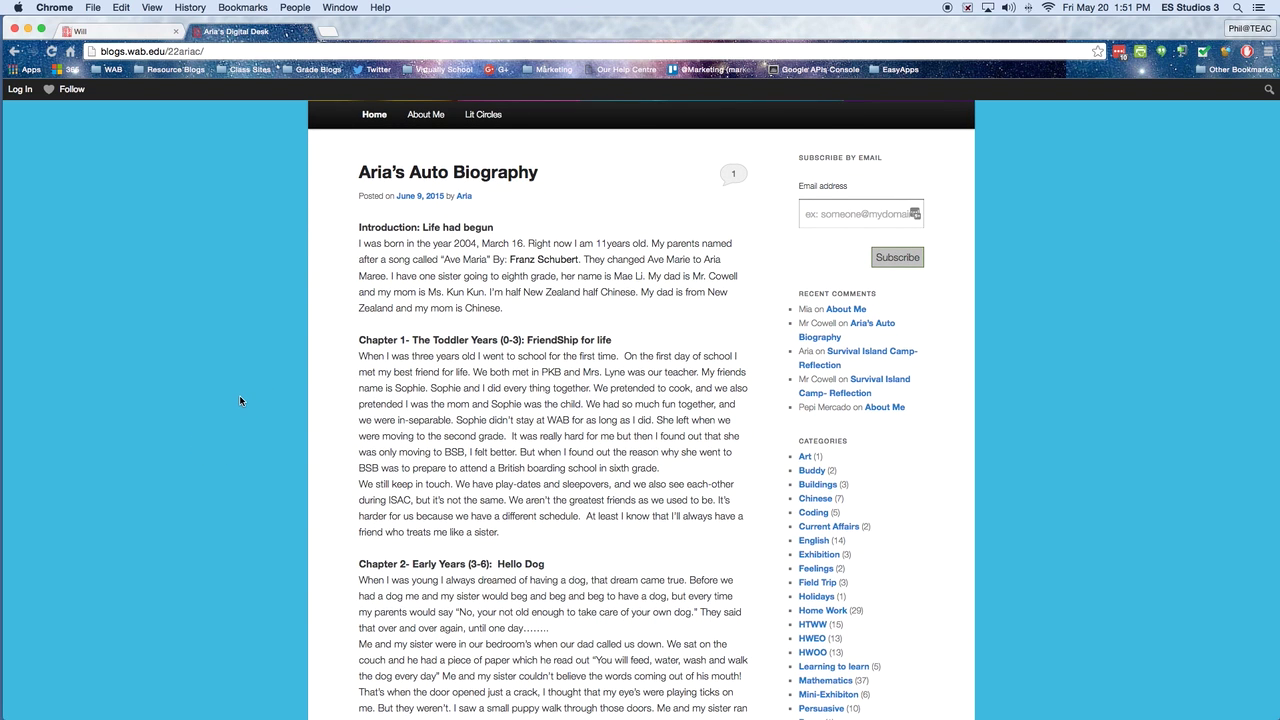
scroll(240, 401, "down", 4)
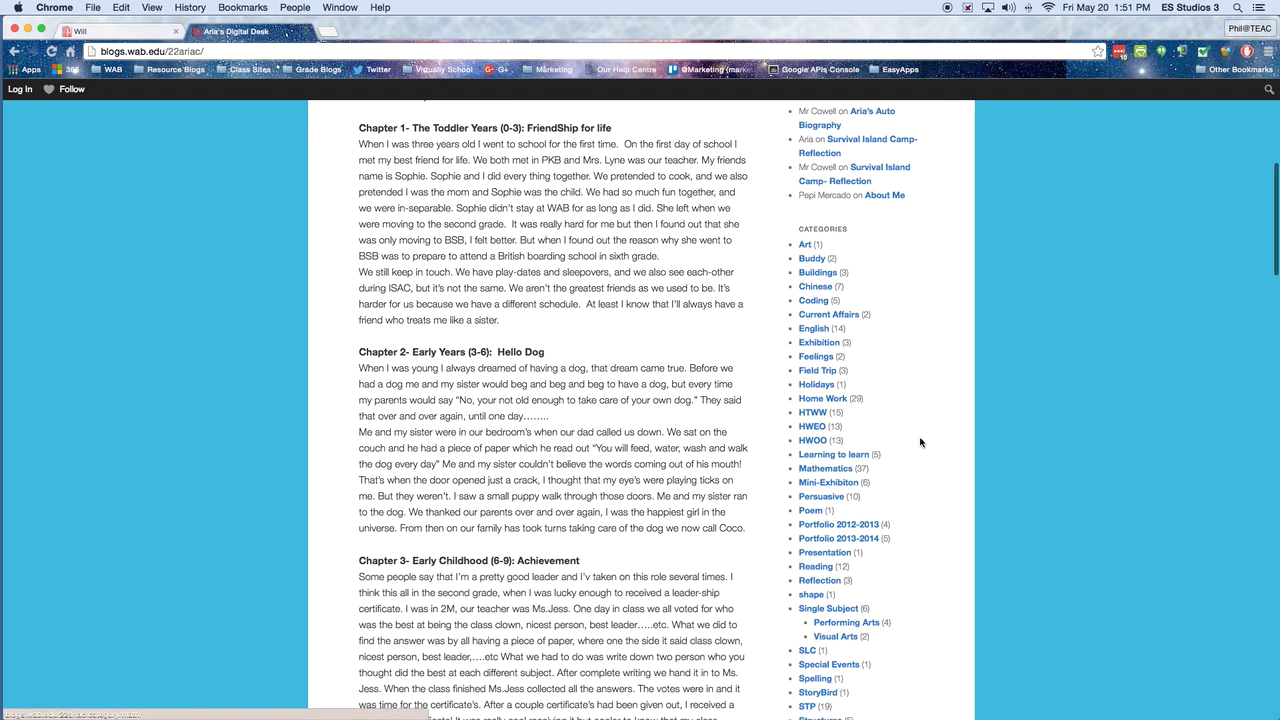
scroll(930, 430, "down", 2)
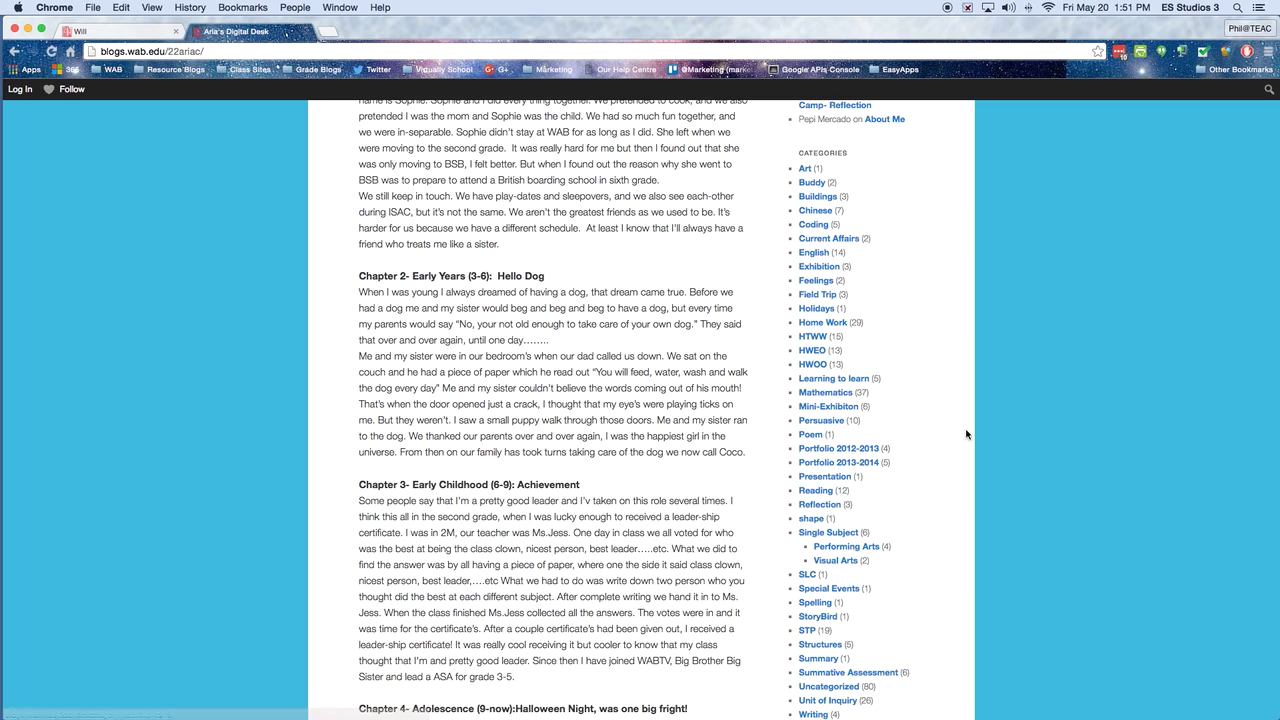
scroll(932, 416, "down", 2)
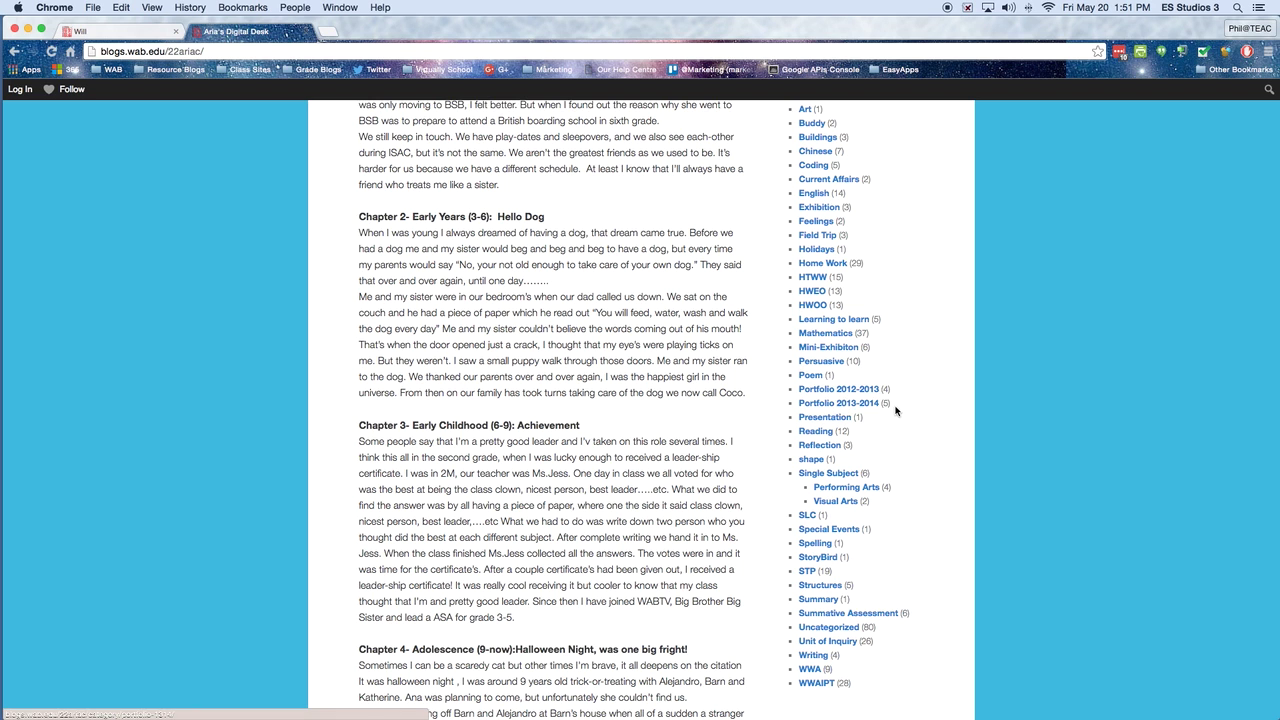
left_click(862, 403)
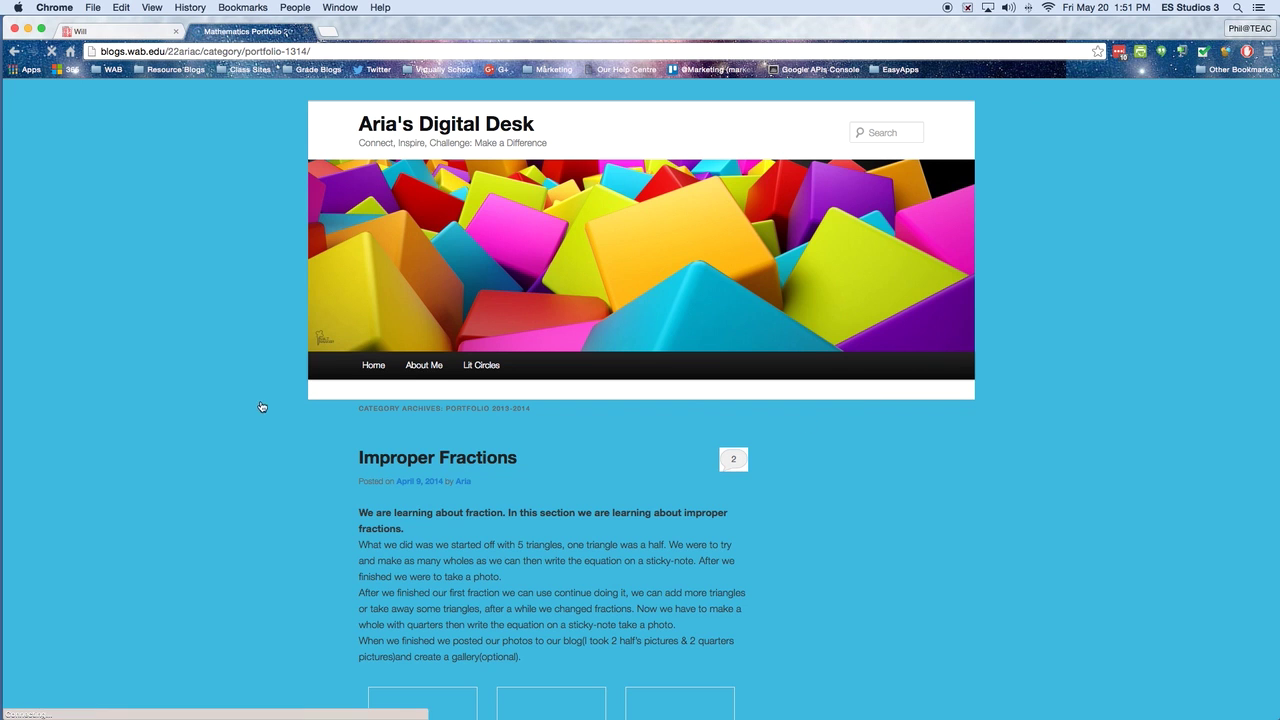
Find the Improper Fractions post and open its comments
scroll(243, 334, "down", 3)
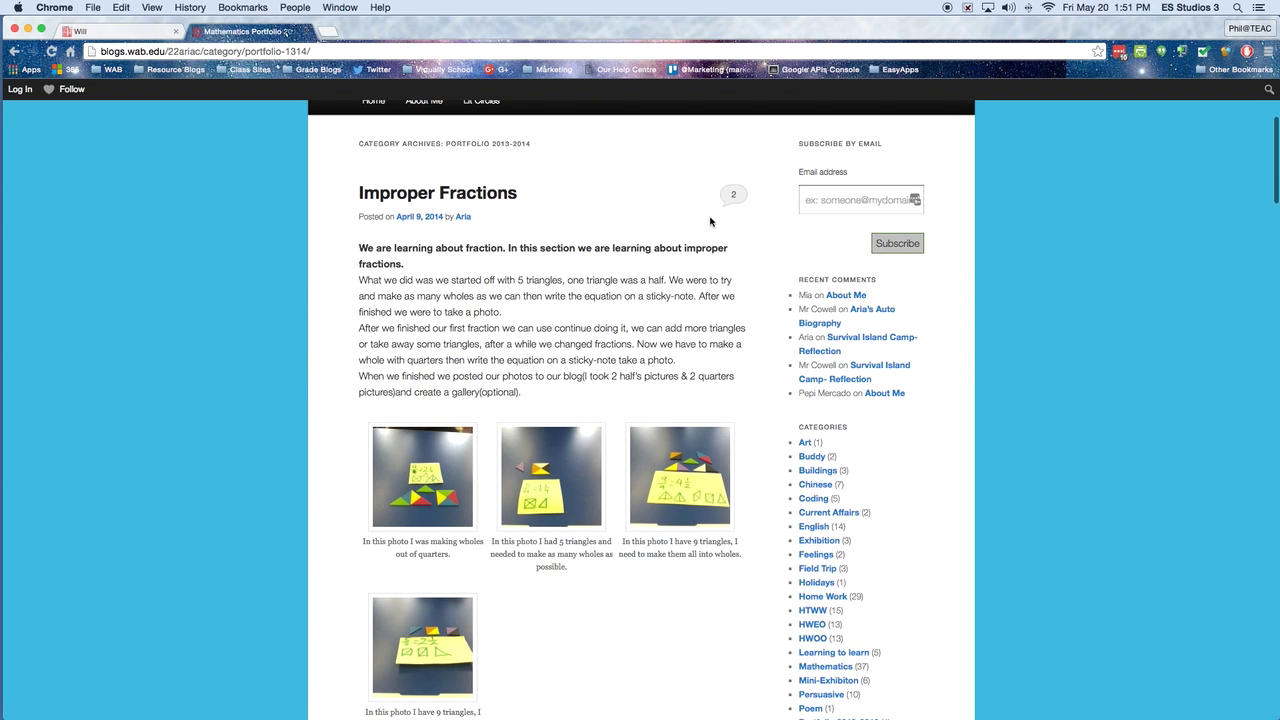
scroll(157, 363, "up", 2)
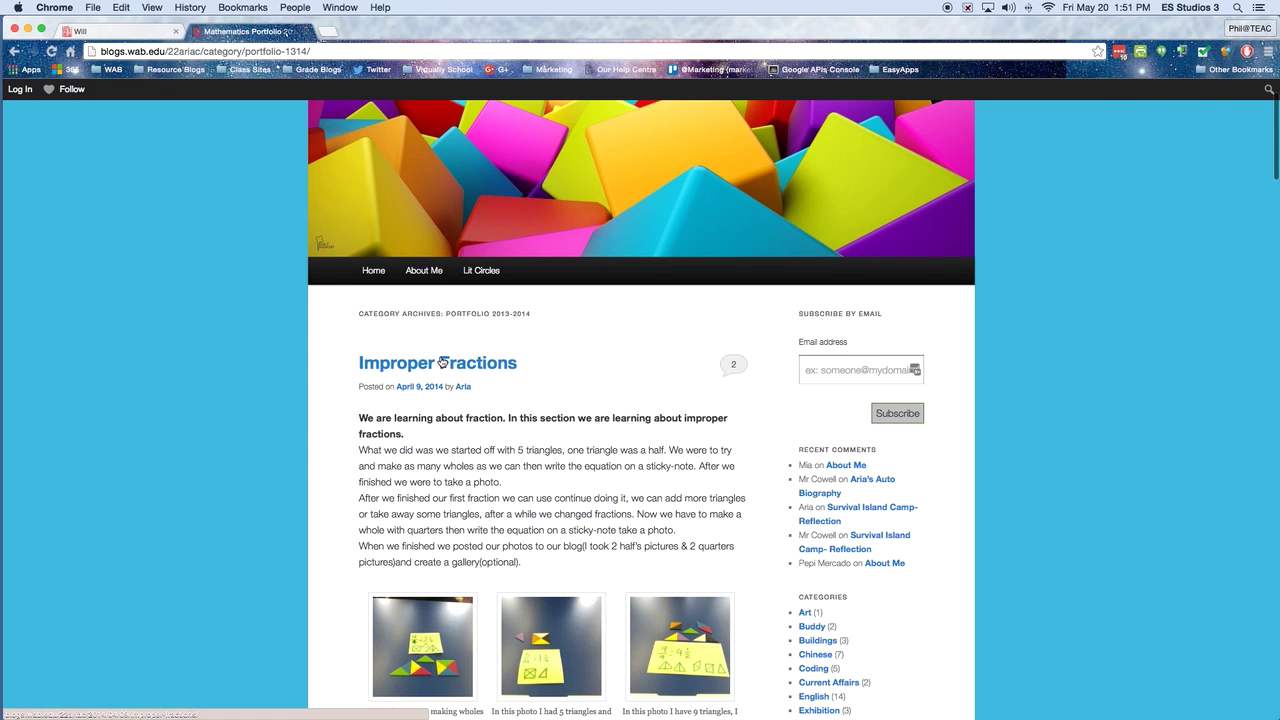
scroll(216, 404, "down", 2)
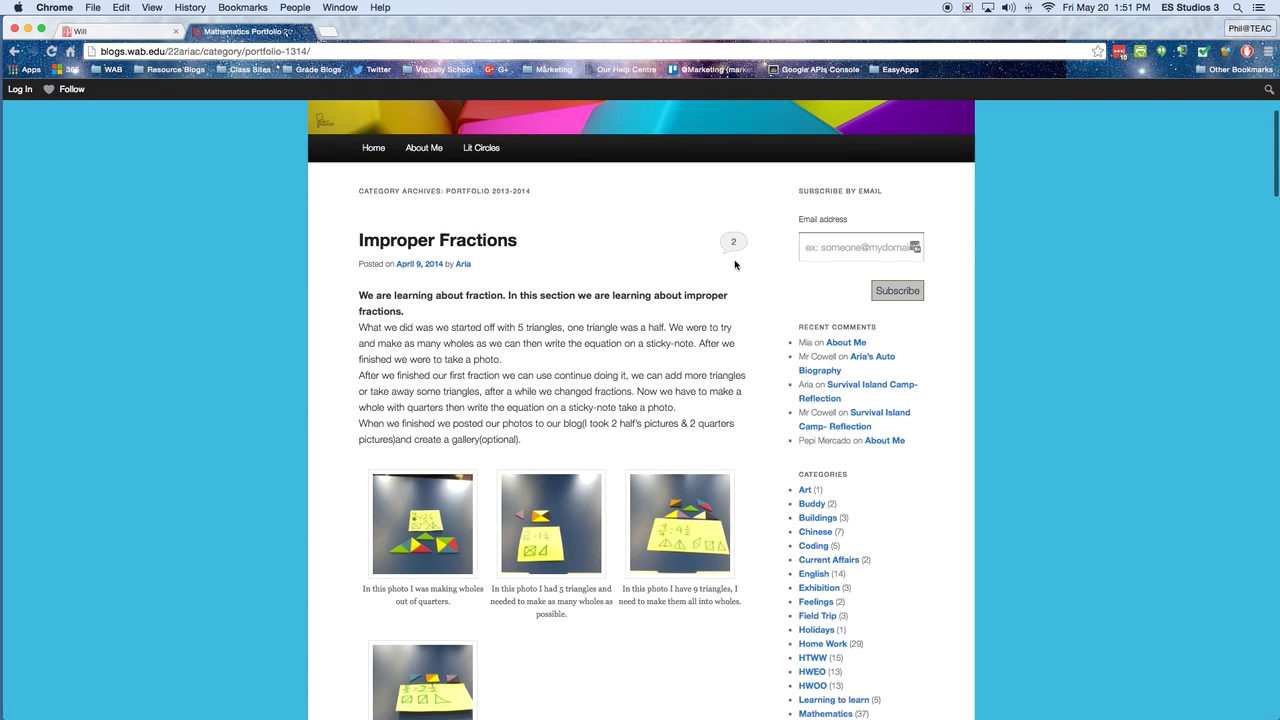
left_click(733, 242)
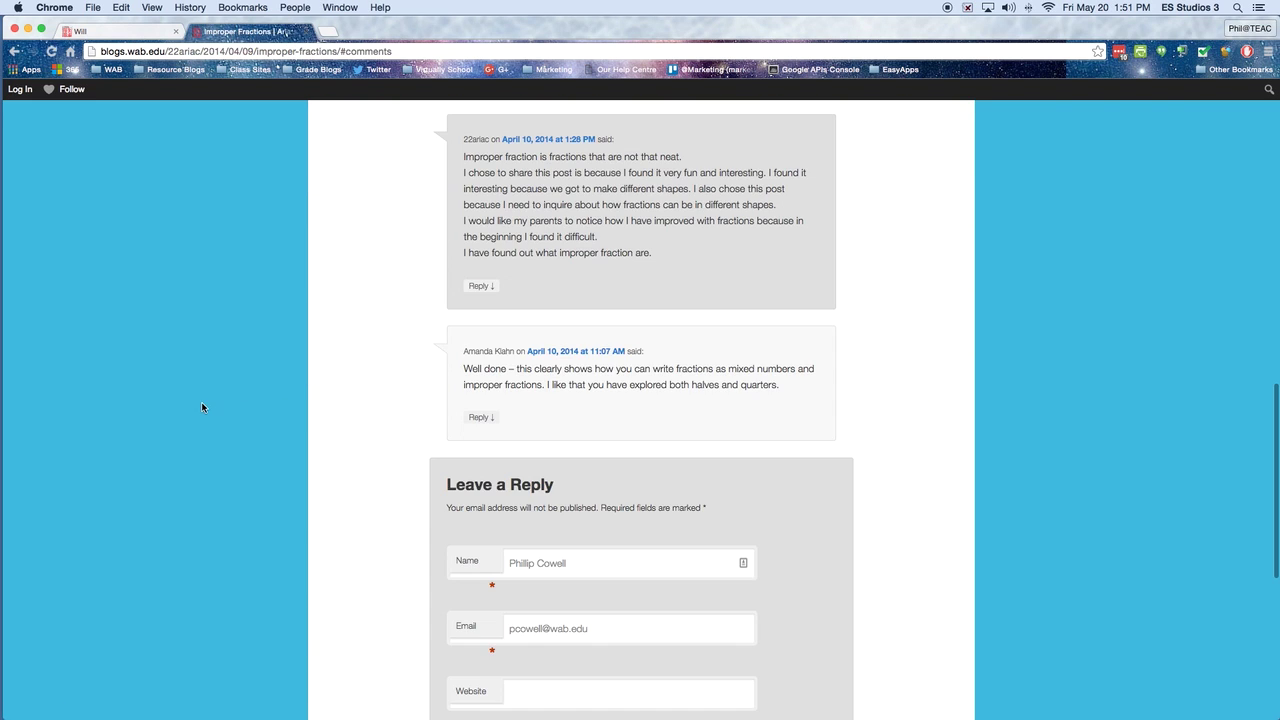
Highlight the student's reflection in the first comment, then go back to Portfolio 2013-2014
scroll(201, 406, "up", 2)
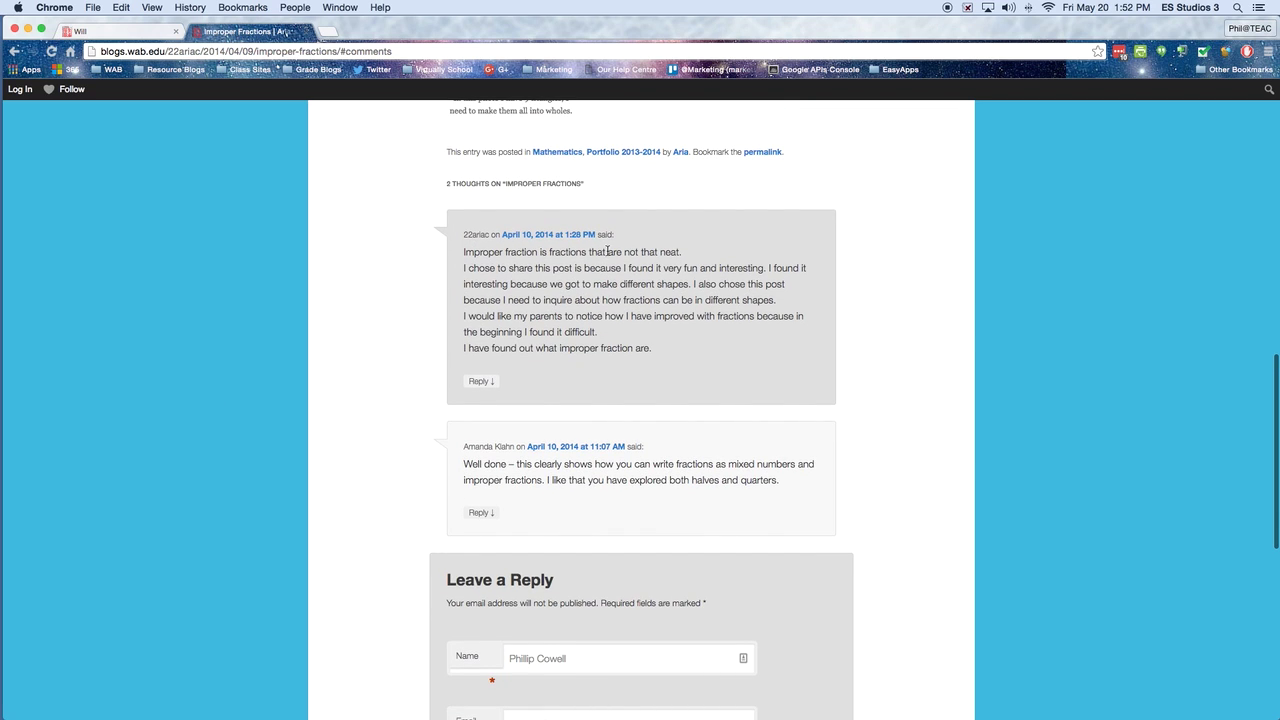
left_click_drag(463, 268, 610, 326)
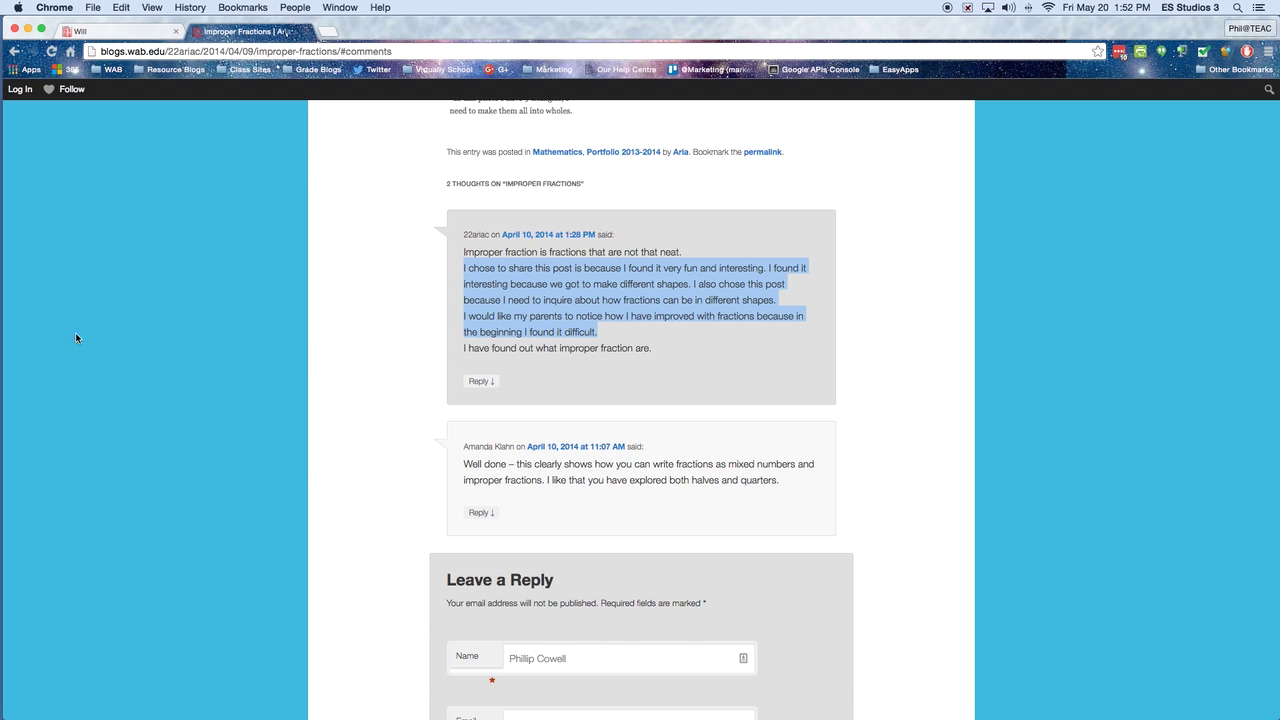
scroll(91, 313, "down", 1)
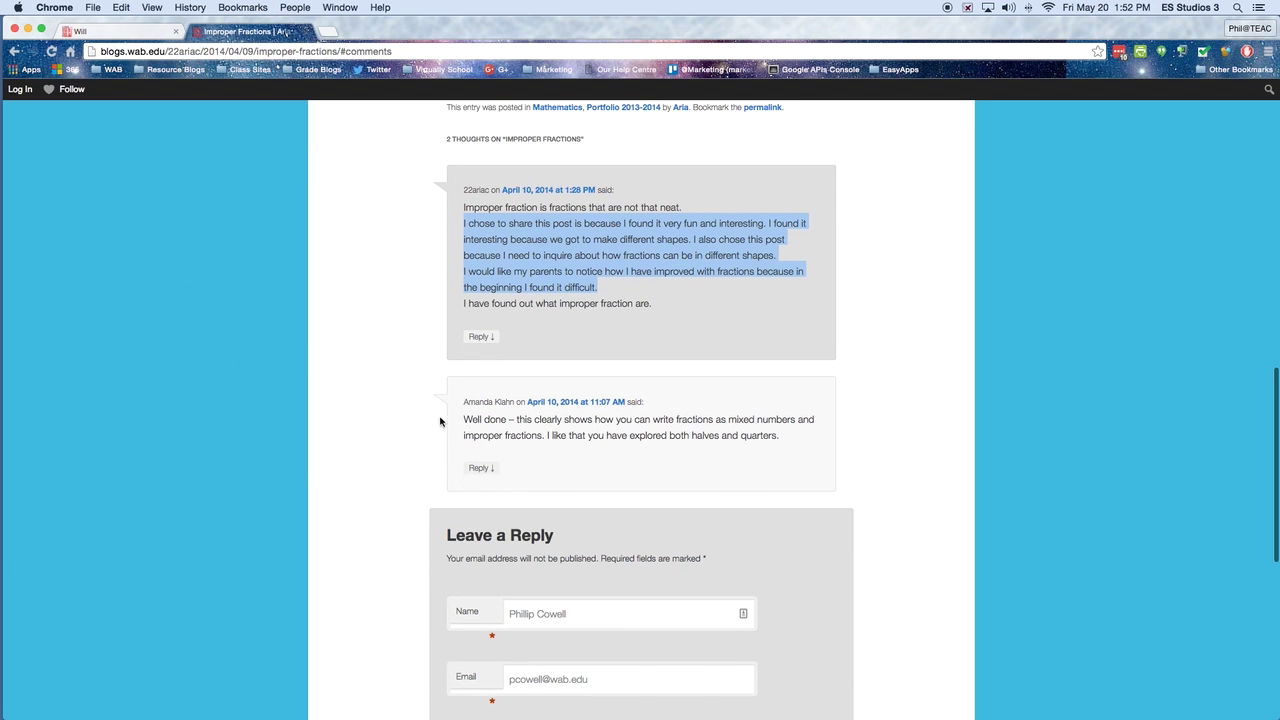
left_click(13, 52)
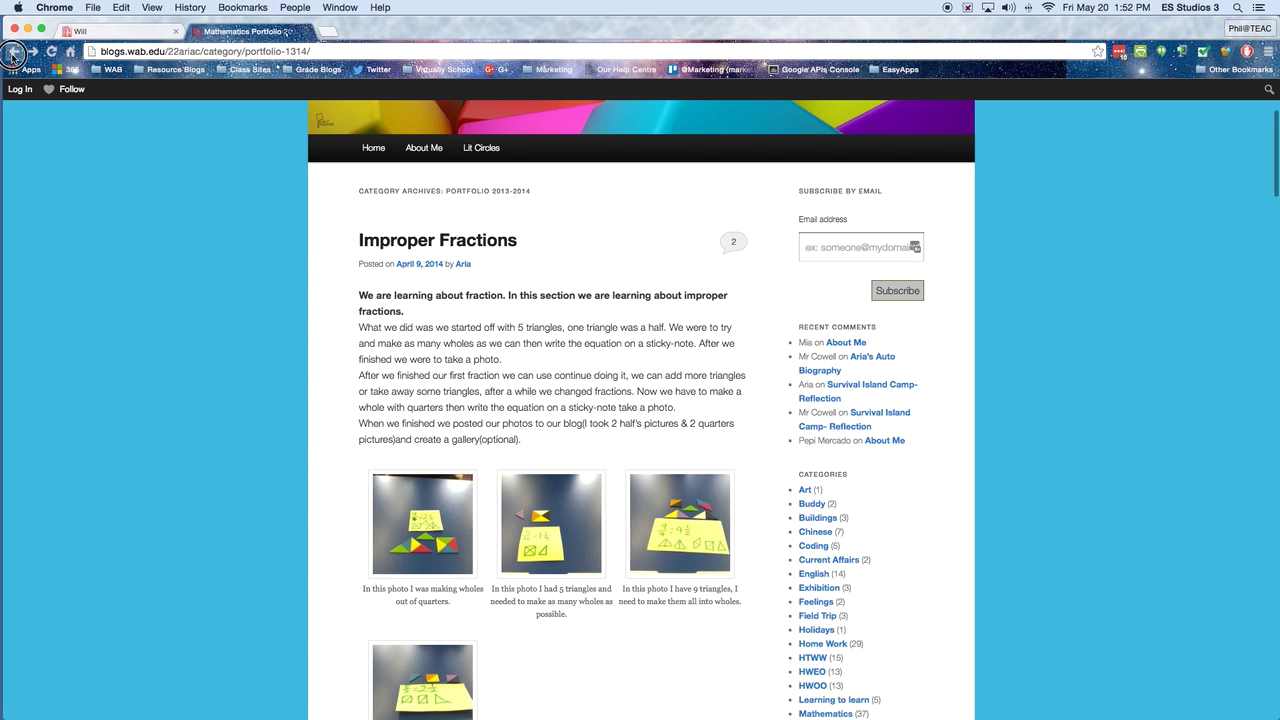
Go back to the home page and scroll past the autobiography and Survival Island Camp posts to Action Plan for Transitioning
left_click(13, 52)
scroll(221, 409, "up", 6)
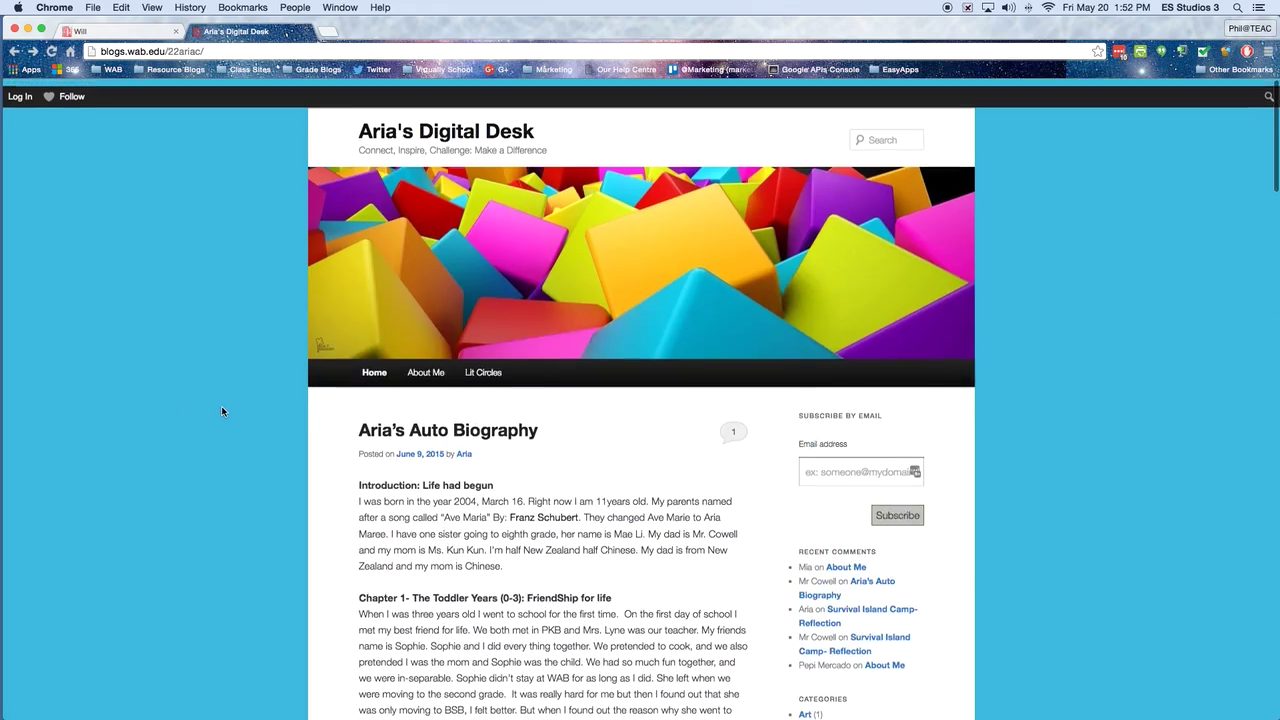
scroll(182, 420, "down", 4)
scroll(184, 424, "up", 4)
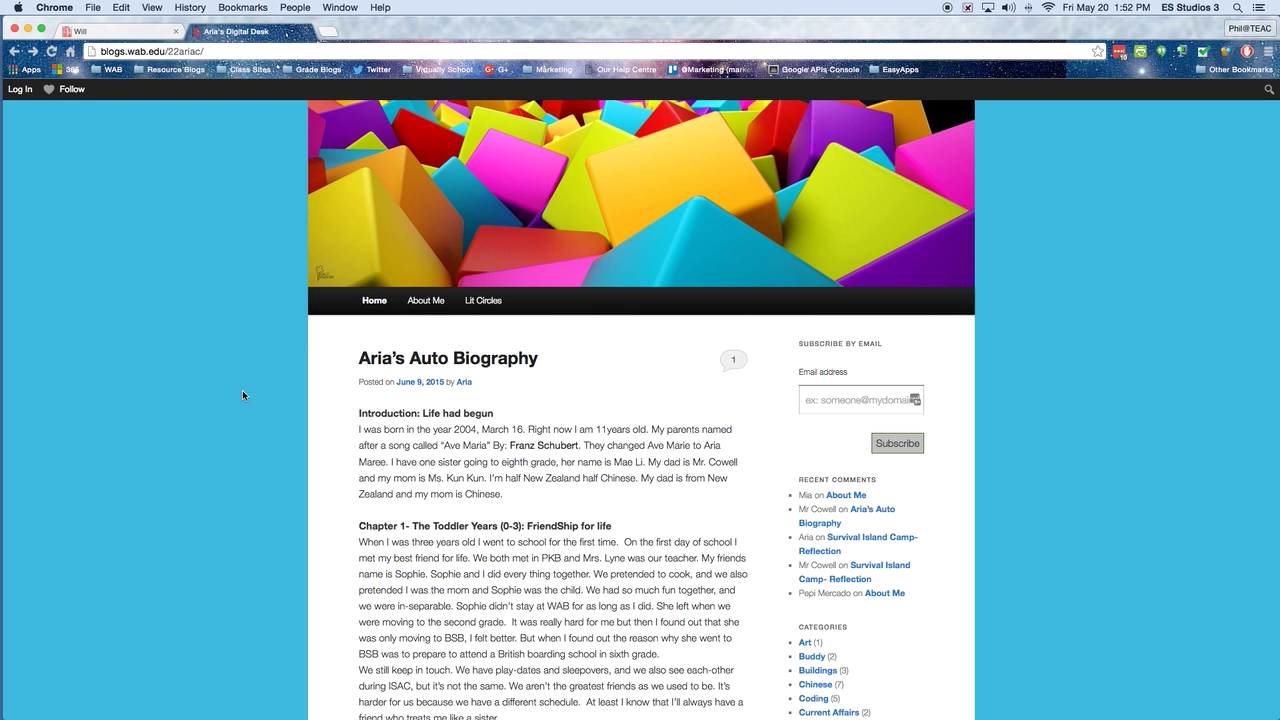
scroll(249, 395, "down", 5)
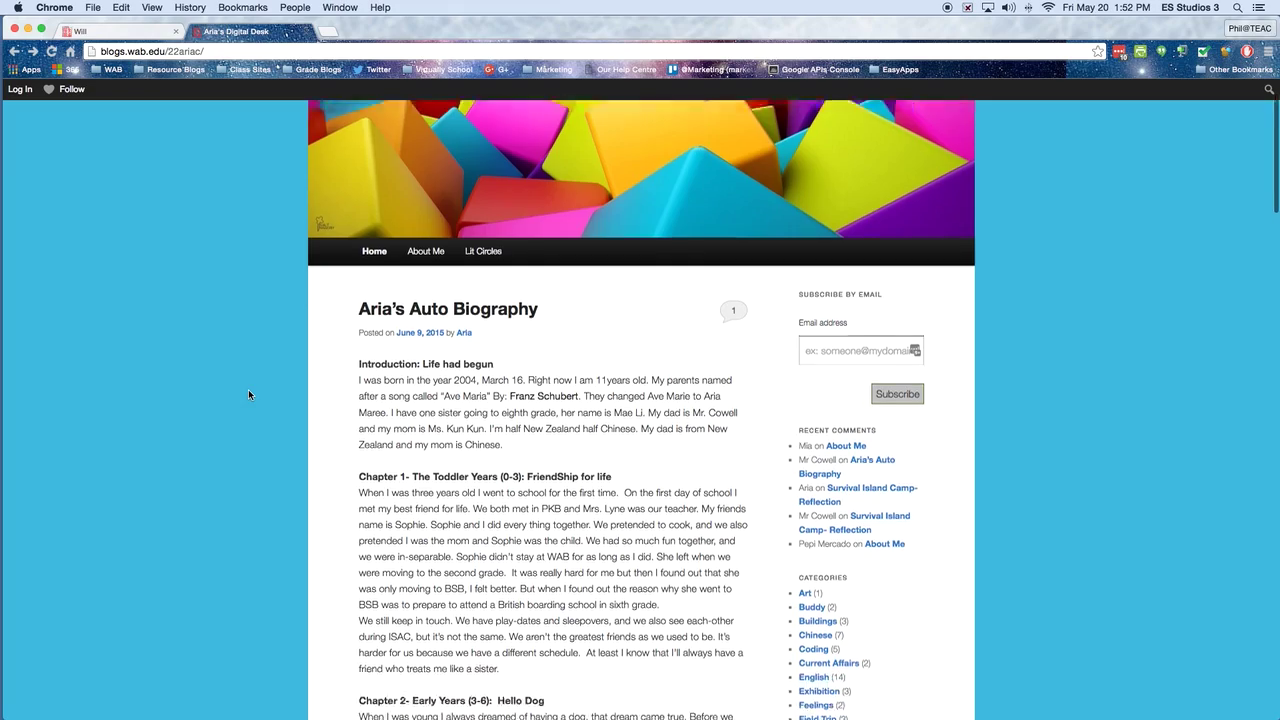
scroll(249, 395, "down", 9)
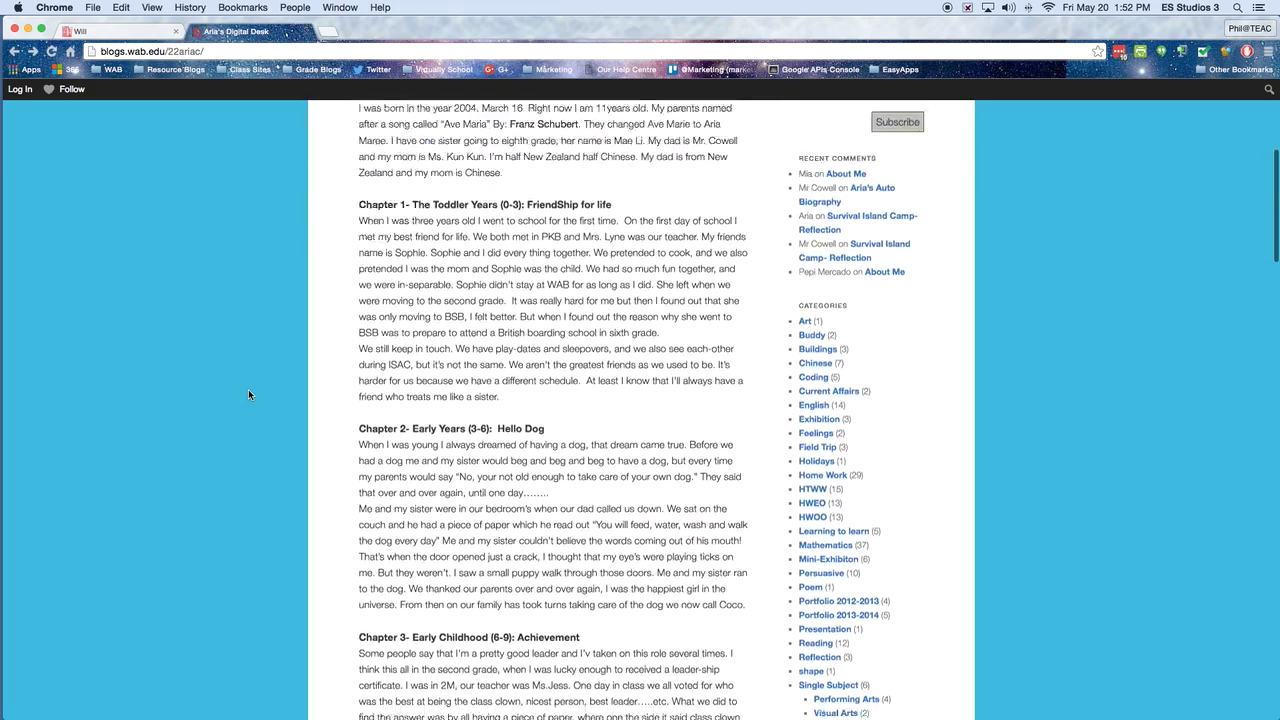
scroll(249, 395, "down", 7)
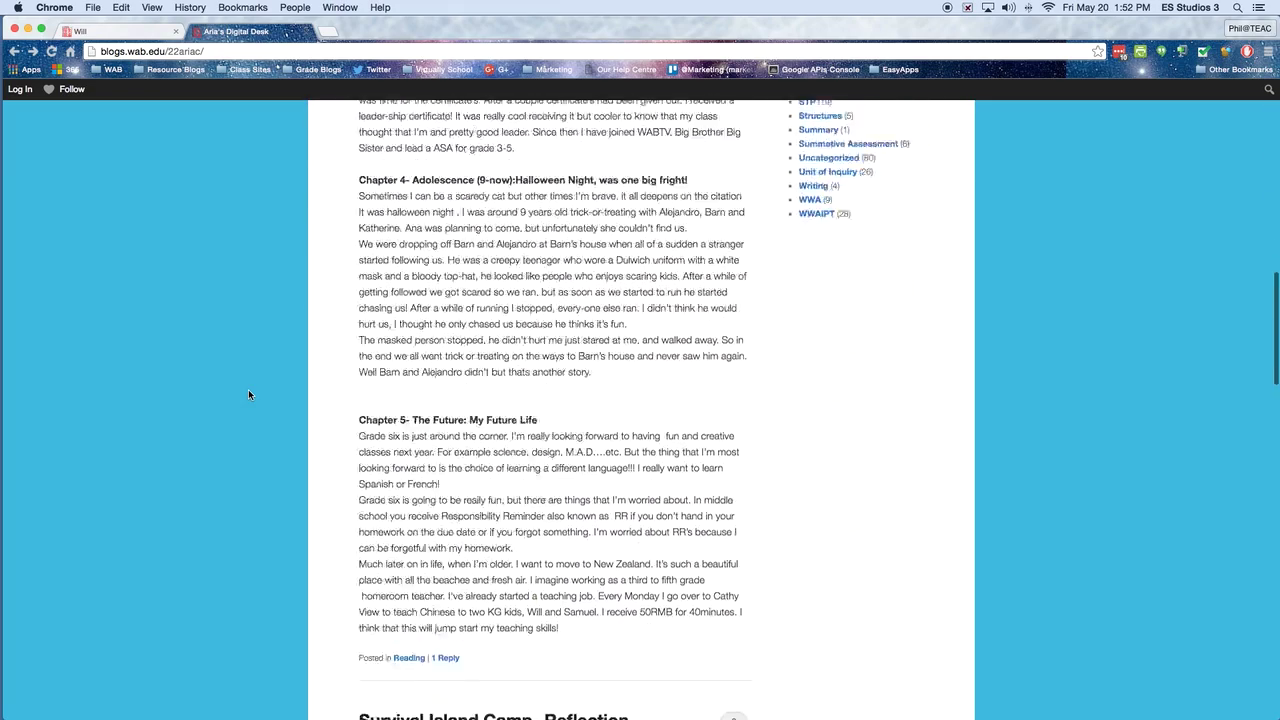
scroll(249, 395, "down", 6)
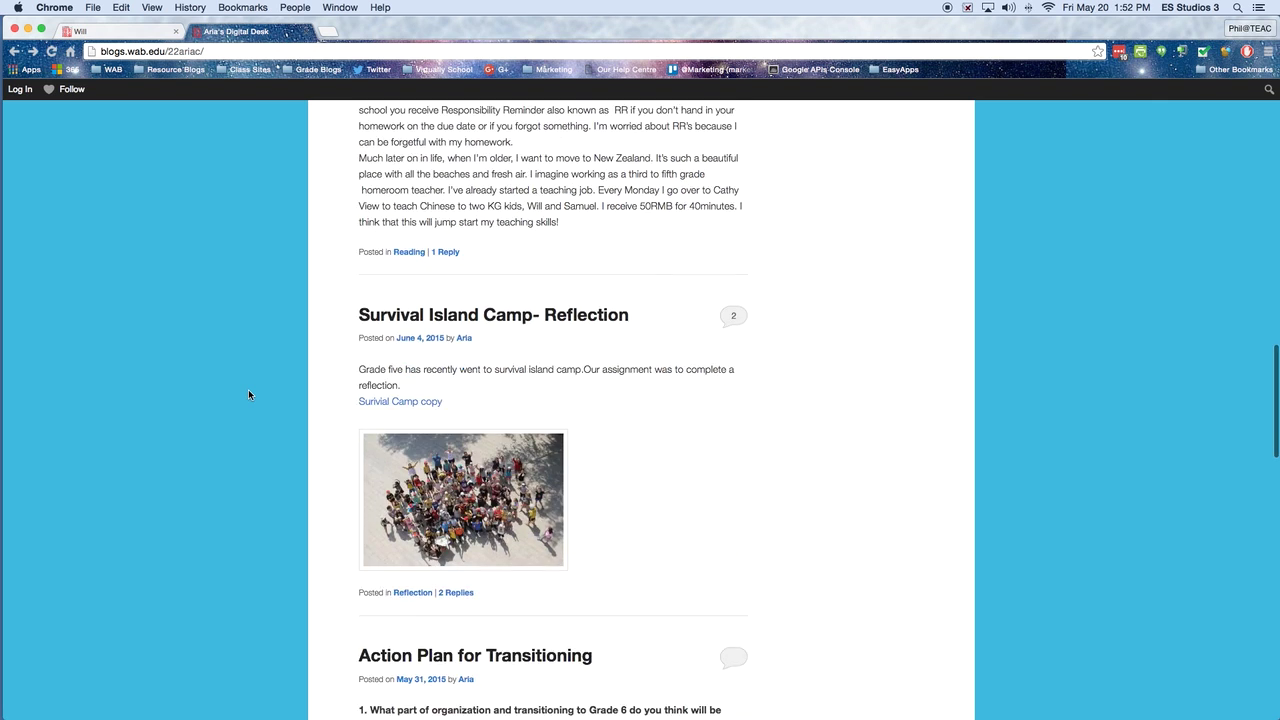
scroll(249, 395, "down", 4)
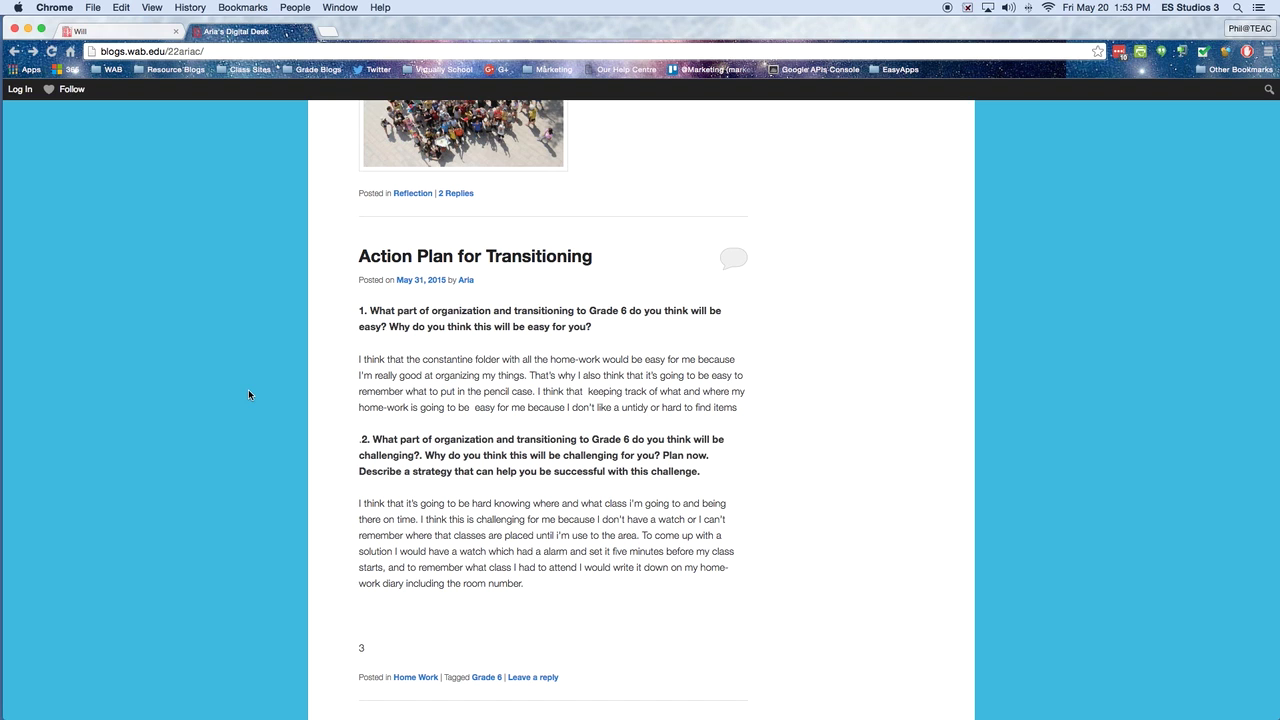
Scroll past Independent Reading – Summary to Stepping Up and Out, with its four questions and 3 replies
scroll(249, 394, "up", 1)
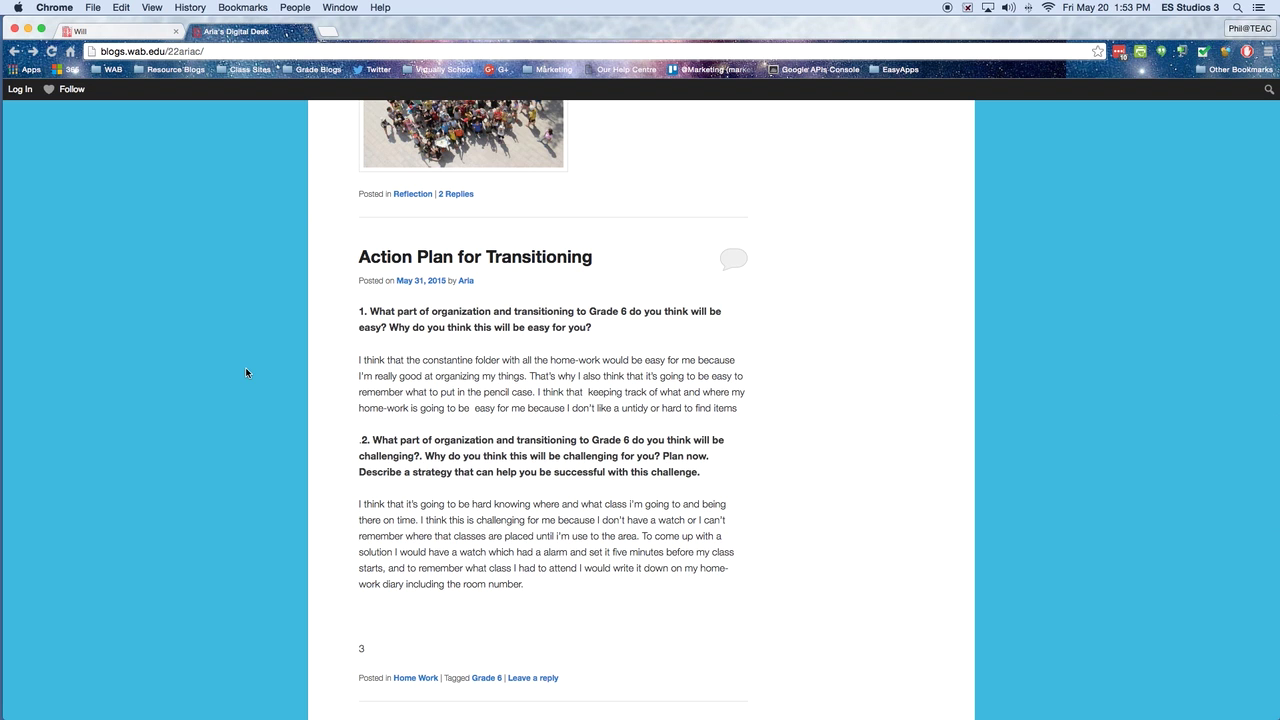
scroll(246, 373, "down", 3)
scroll(246, 373, "down", 10)
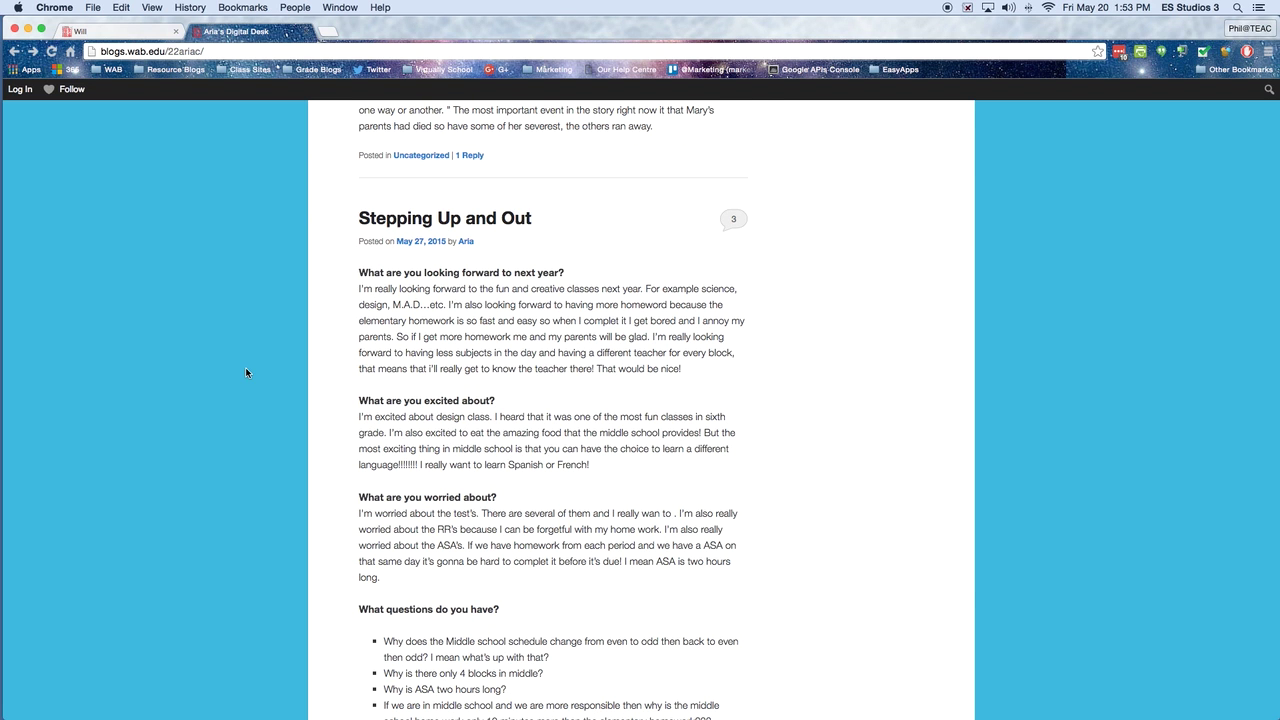
scroll(246, 373, "down", 2)
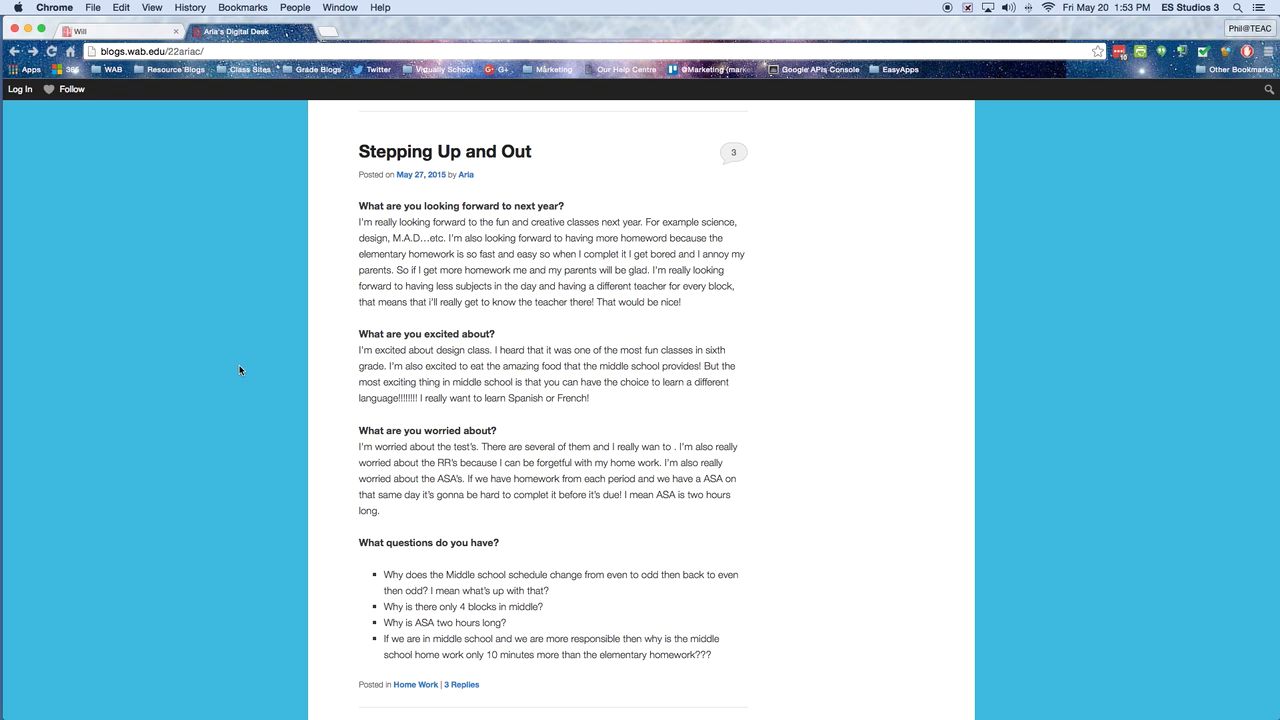
scroll(229, 378, "down", 1)
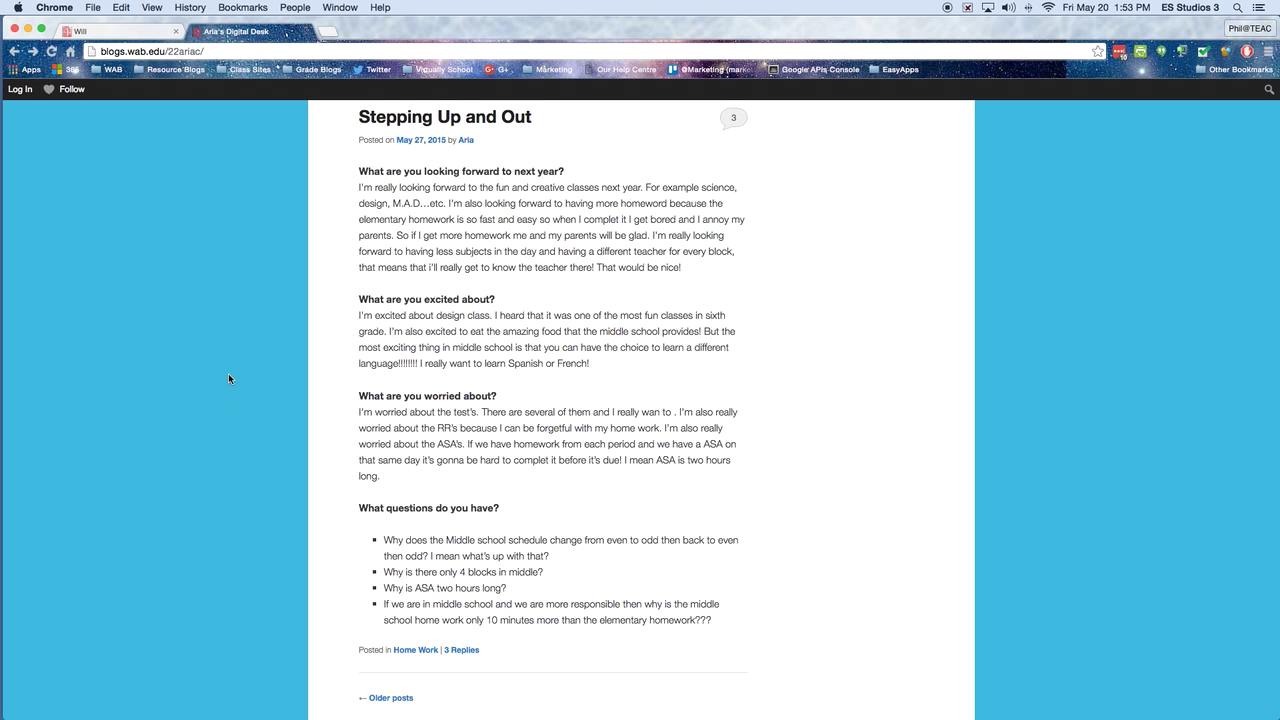
scroll(251, 376, "up", 1)
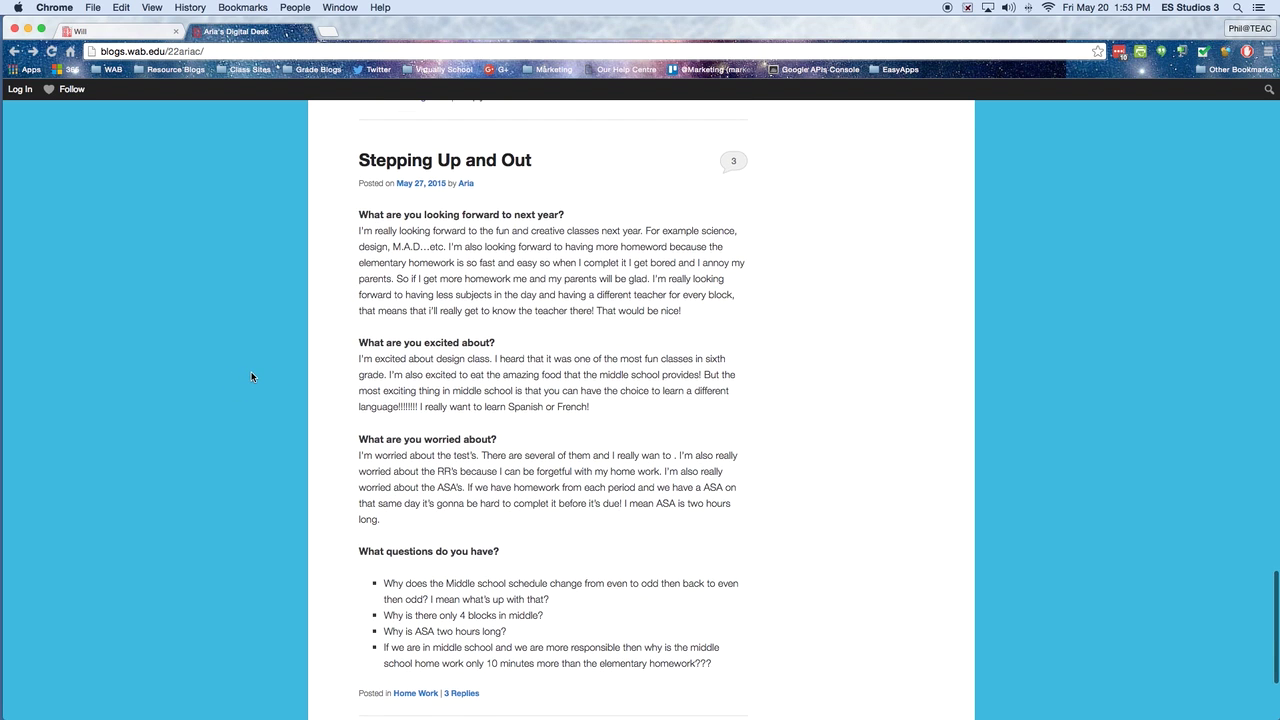
scroll(173, 383, "up", 8)
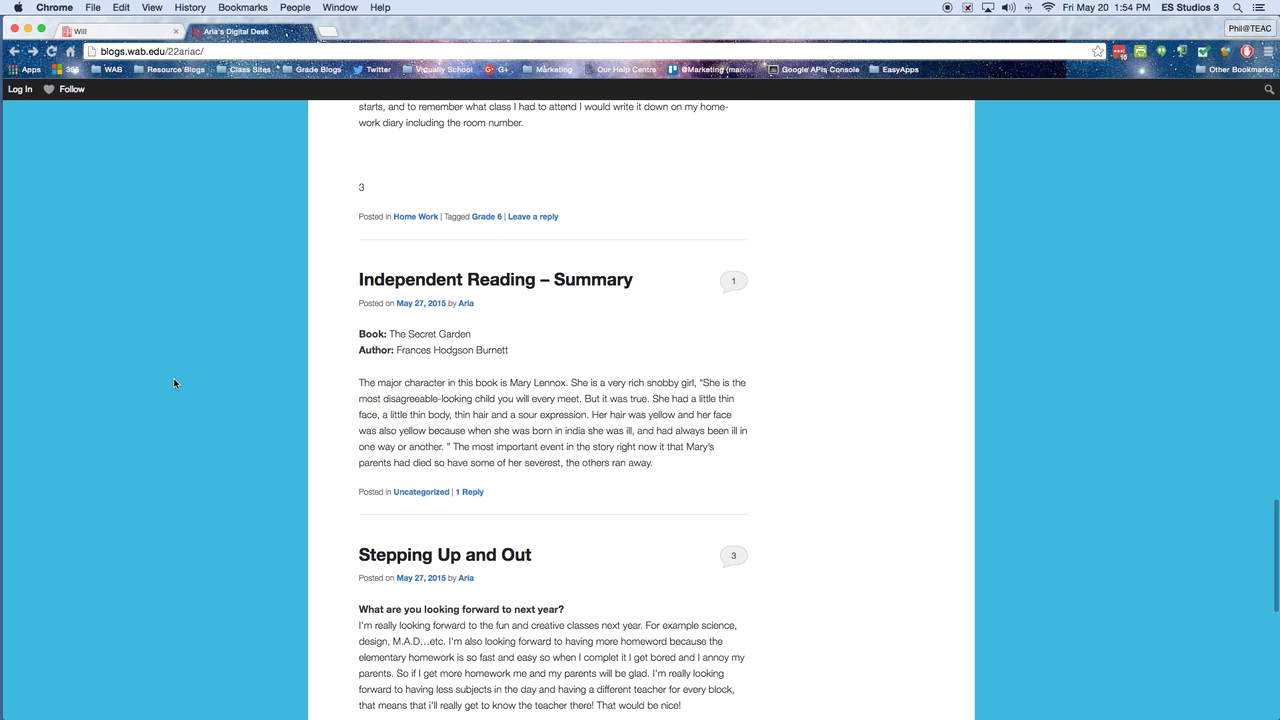
scroll(187, 373, "down", 7)
scroll(189, 372, "down", 1)
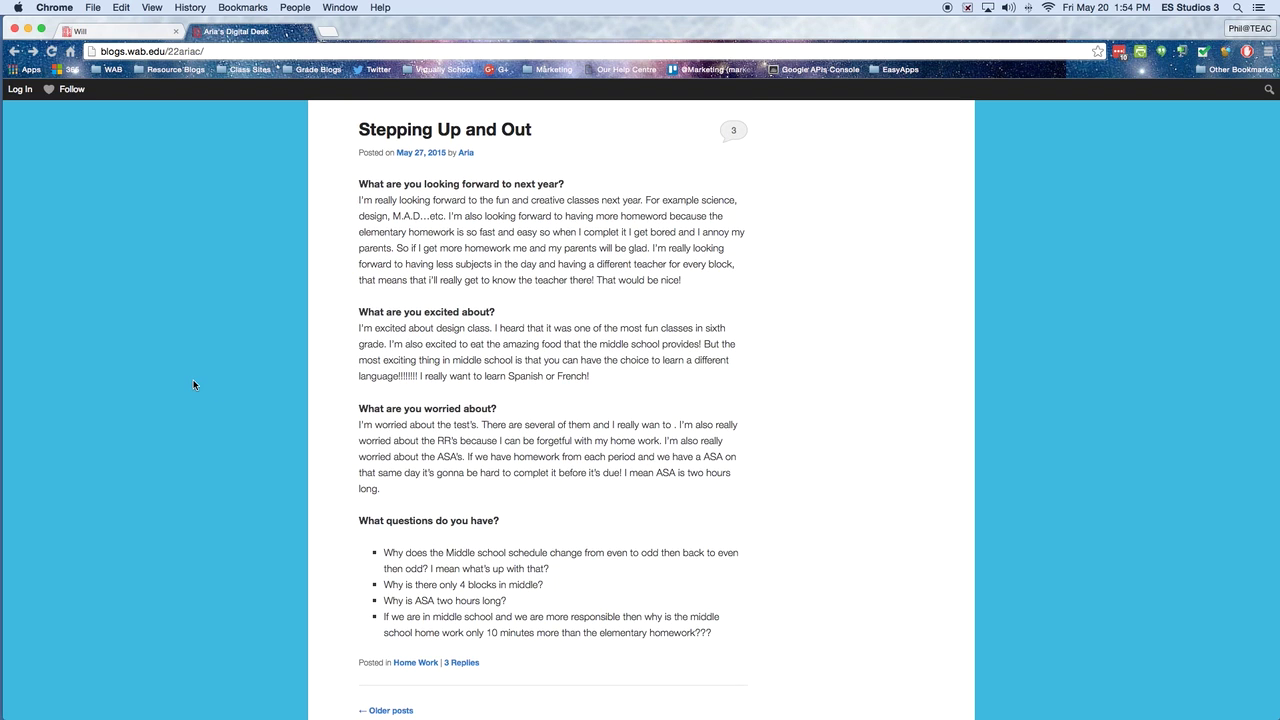
Open the Stepping Up and Out comments and go to the Log In page
left_click(733, 130)
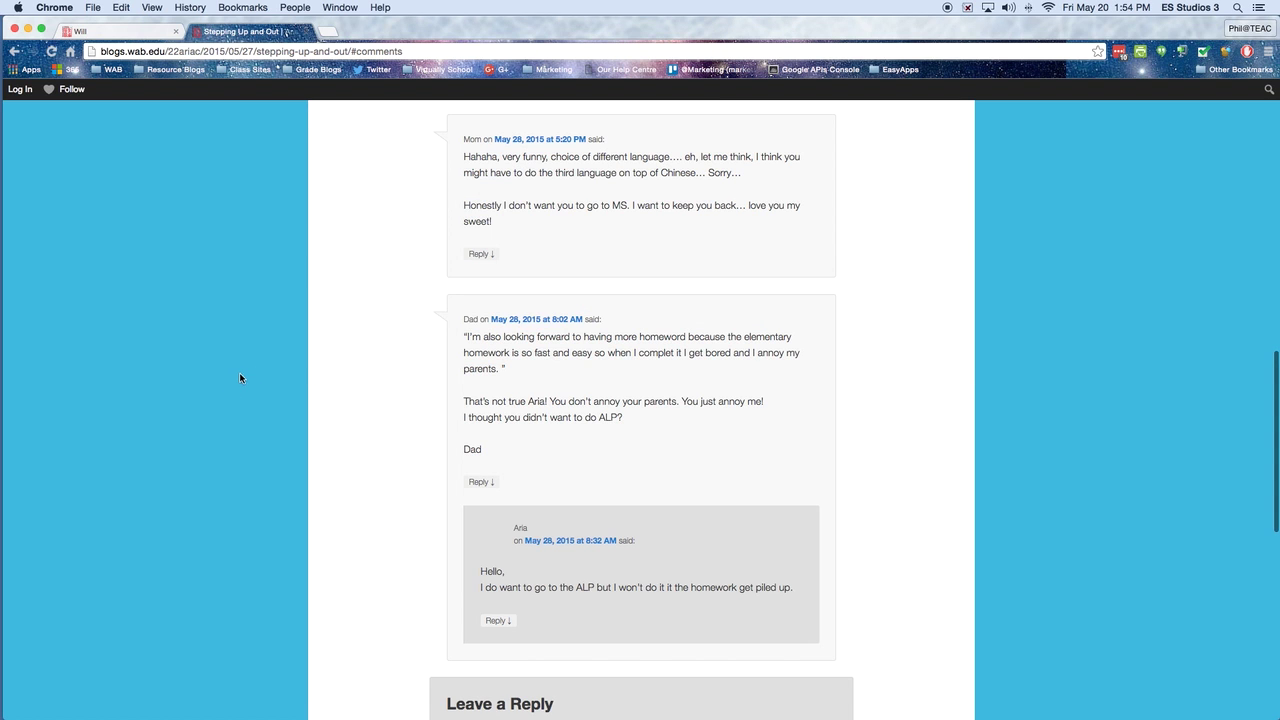
scroll(233, 379, "up", 5)
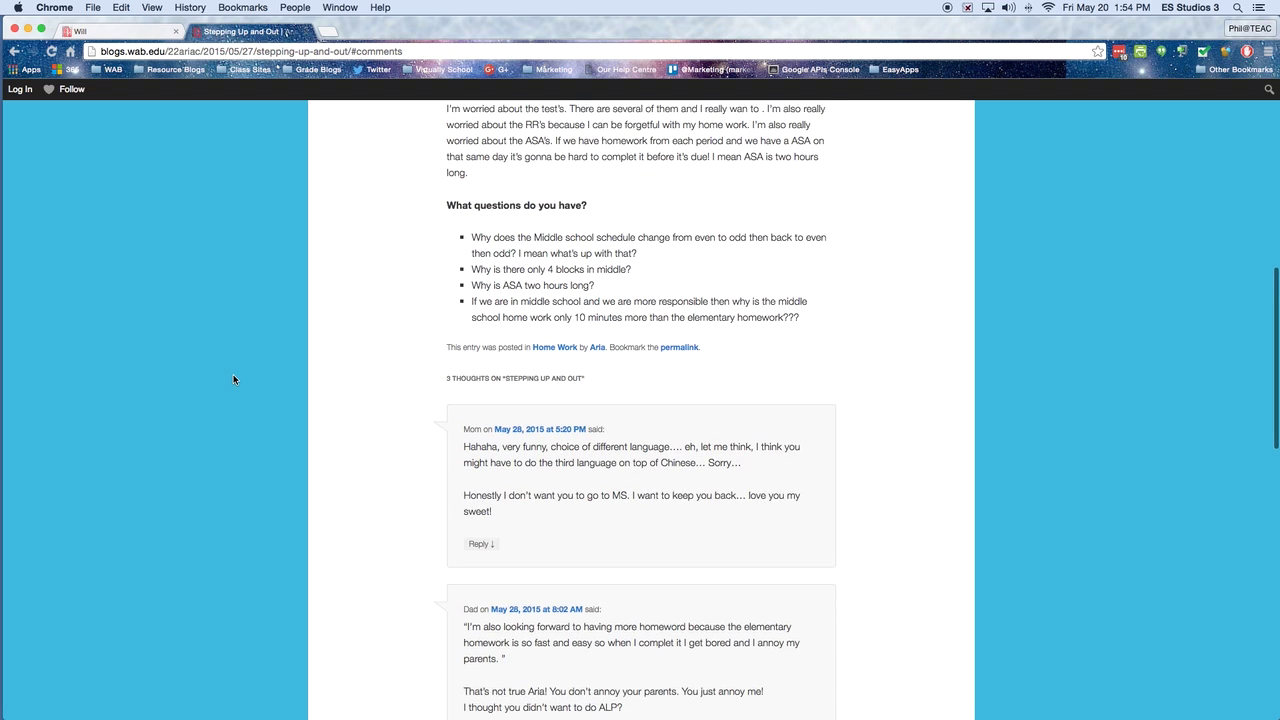
left_click(39, 94)
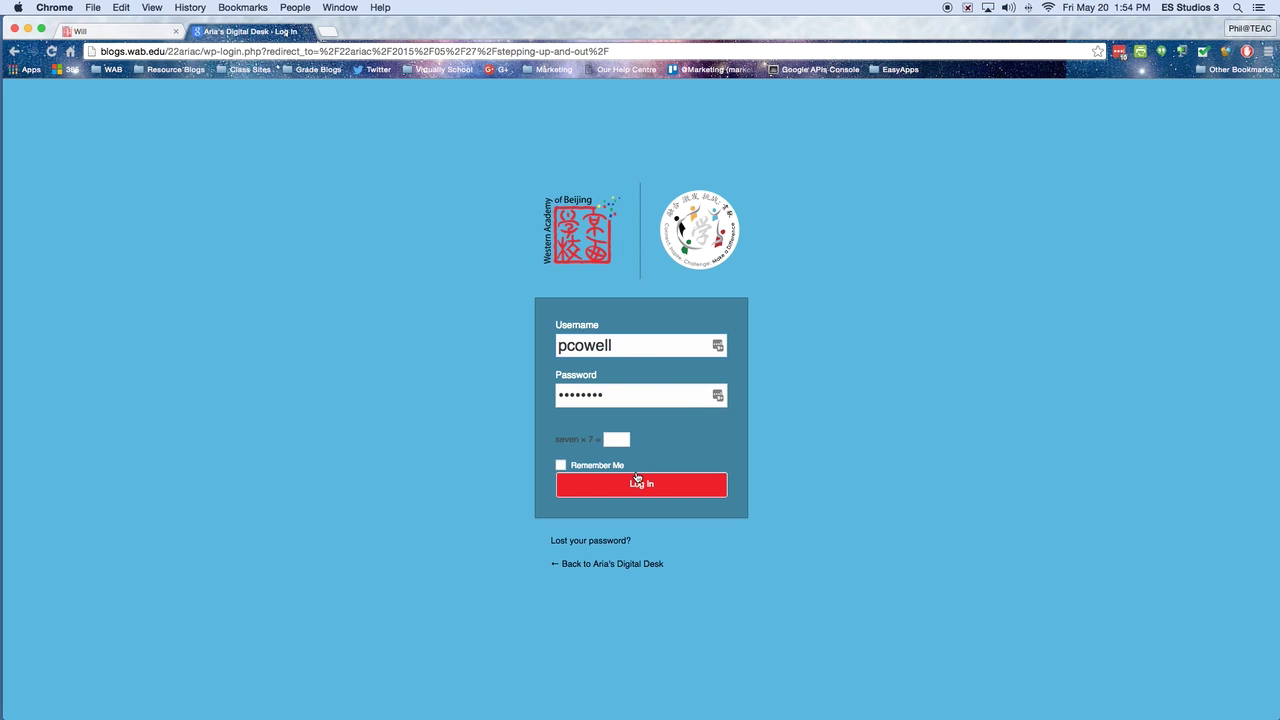
Log in with 49 as the seven × 7 captcha answer, then open the comment moderation list
left_click(619, 439)
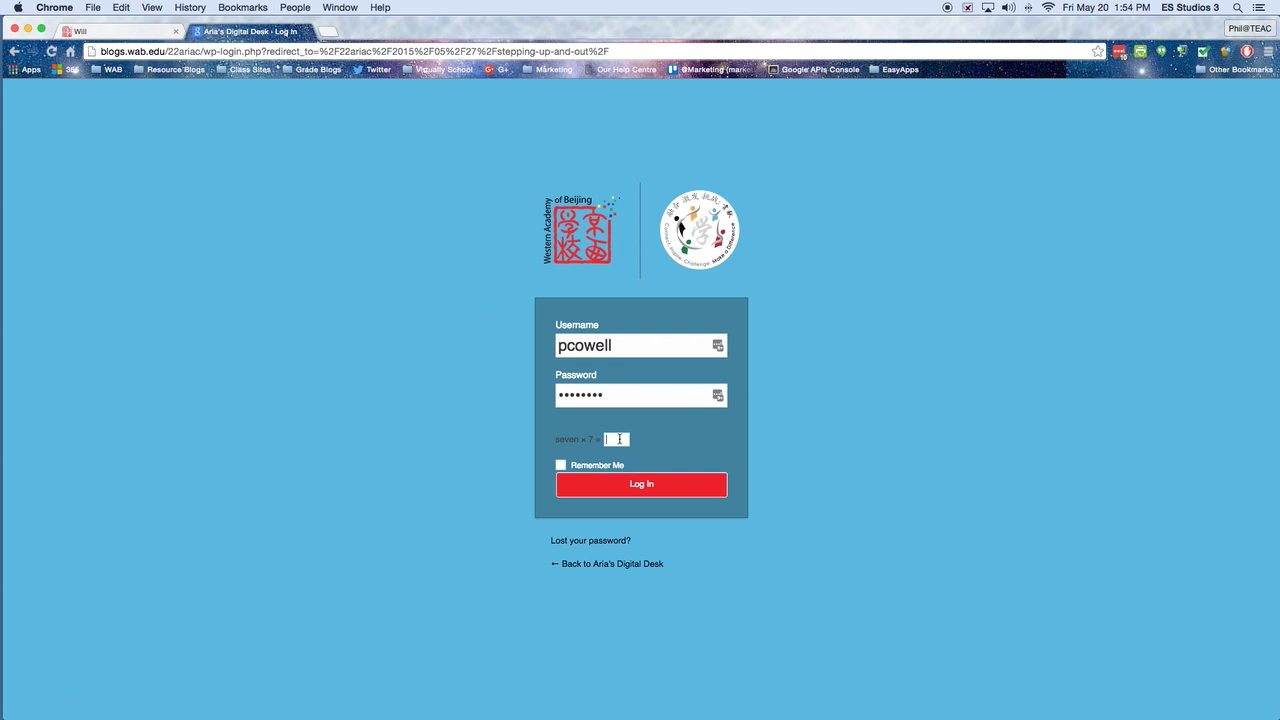
type("42")
key("BackSpace")
type("9")
left_click(629, 487)
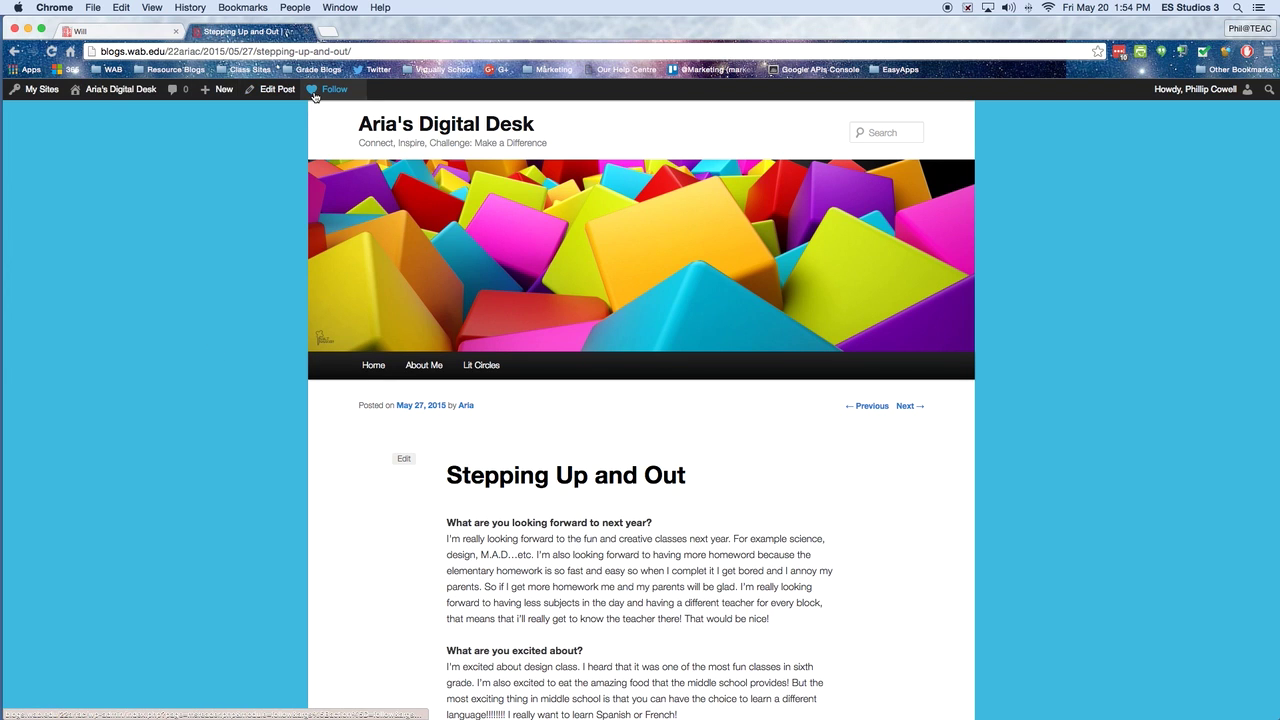
left_click(175, 92)
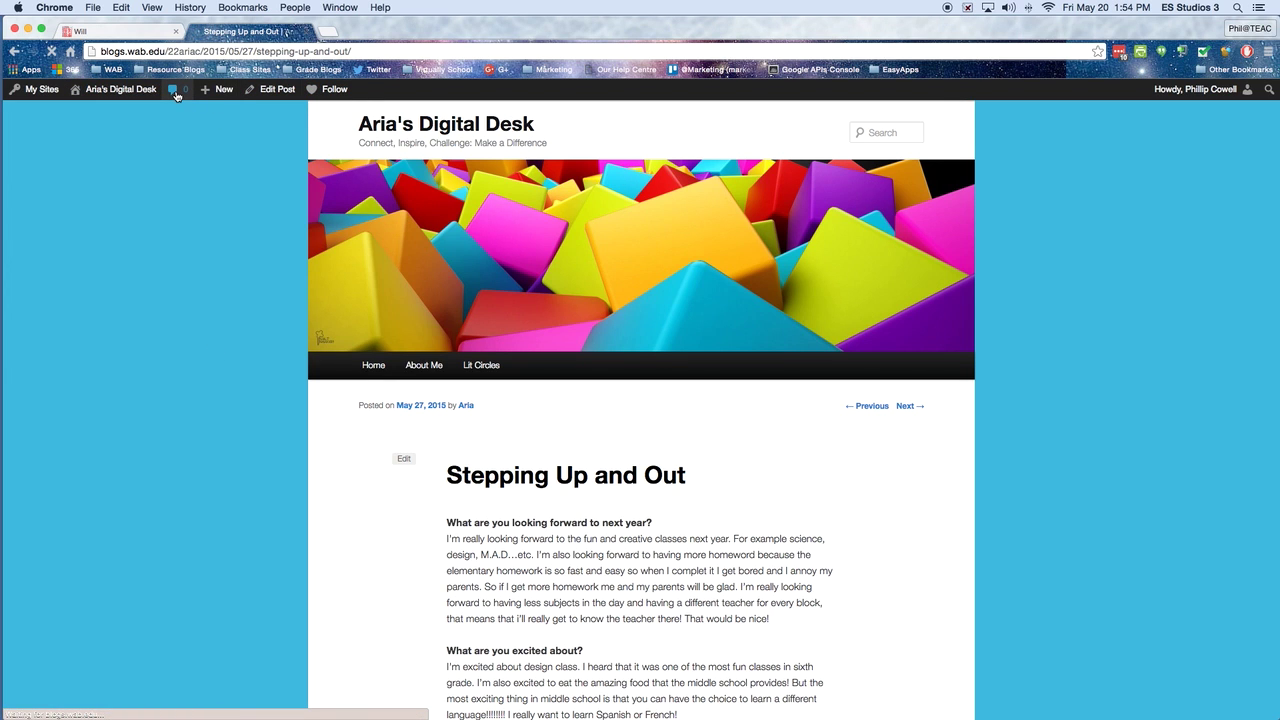
scroll(798, 368, "down", 2)
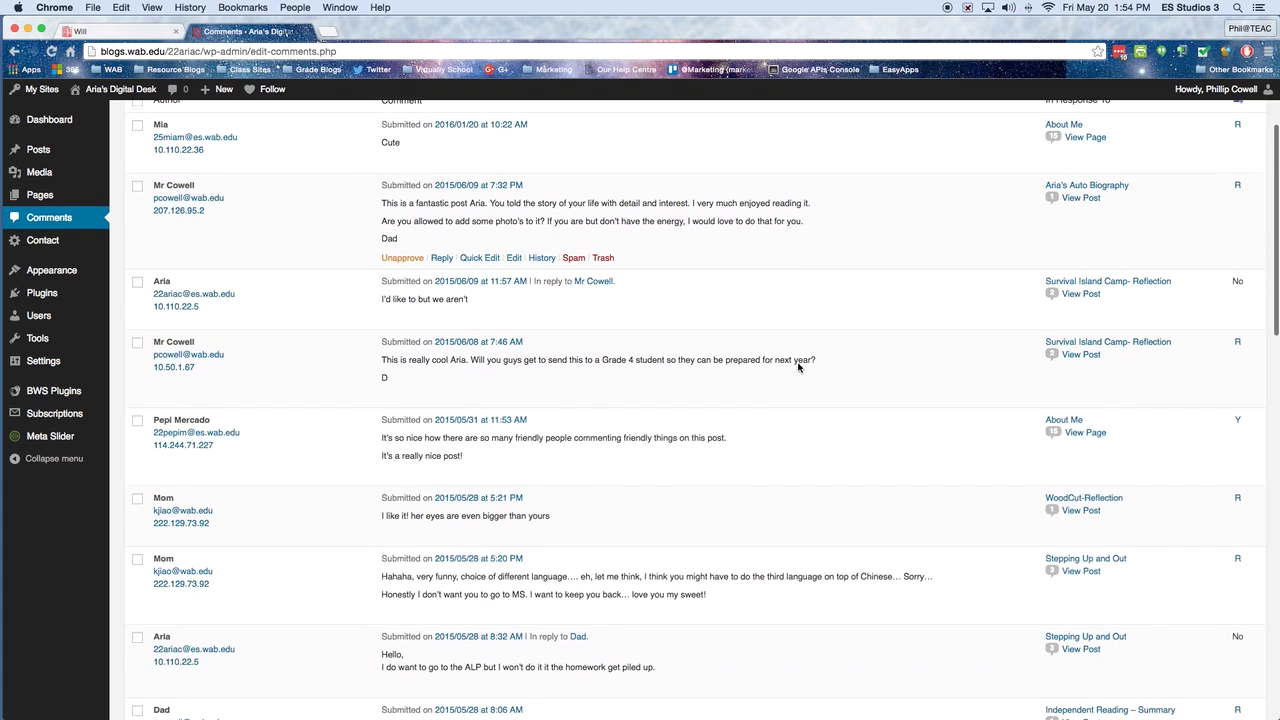
scroll(798, 368, "up", 2)
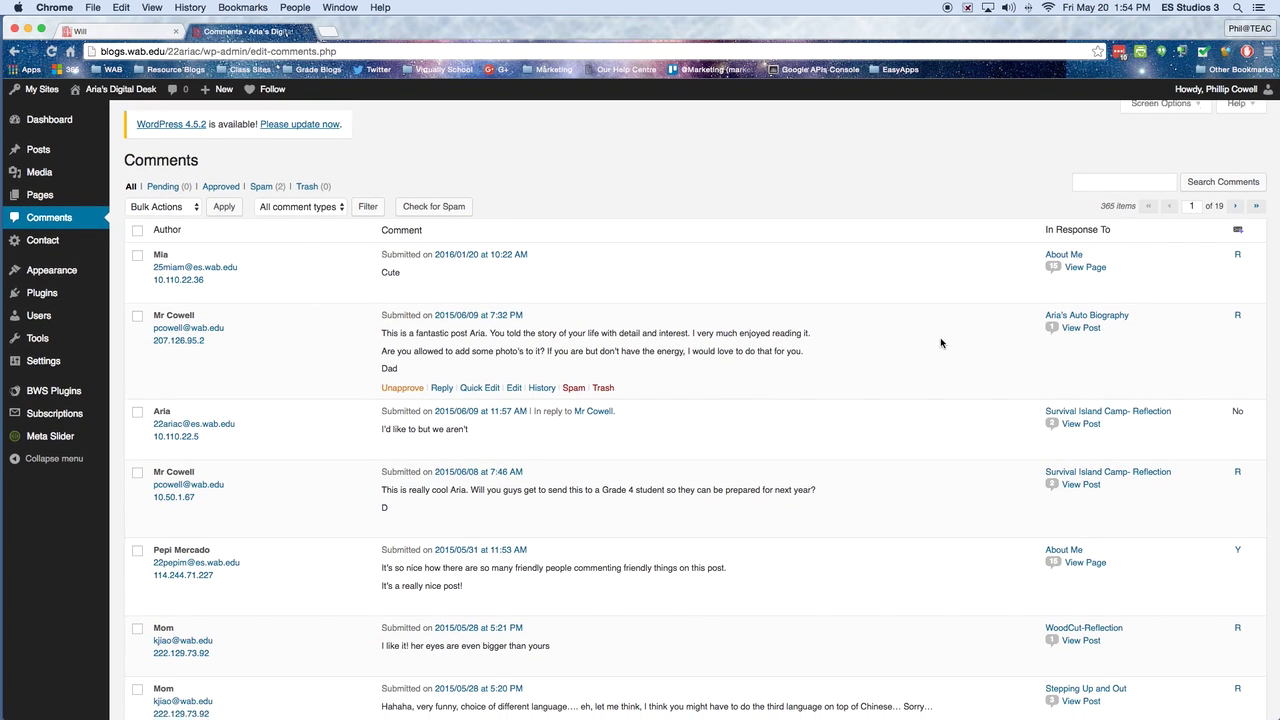
scroll(940, 340, "down", 10)
scroll(940, 340, "down", 3)
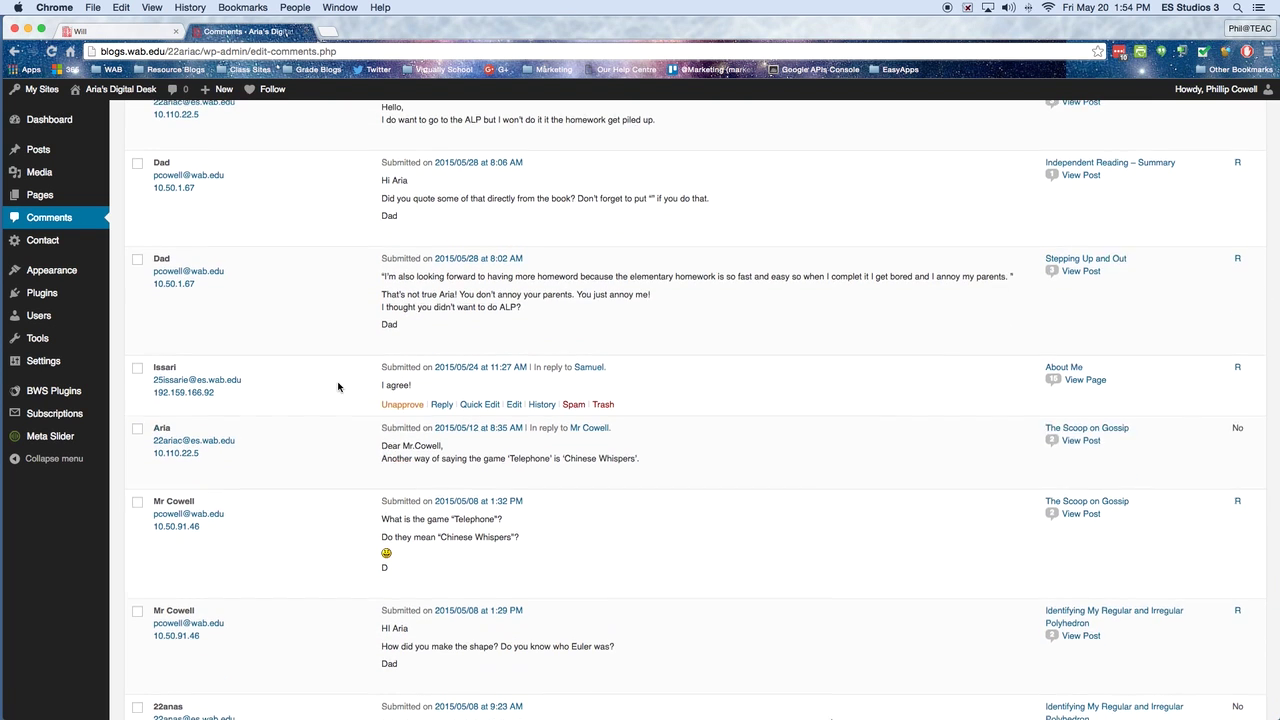
scroll(338, 388, "down", 6)
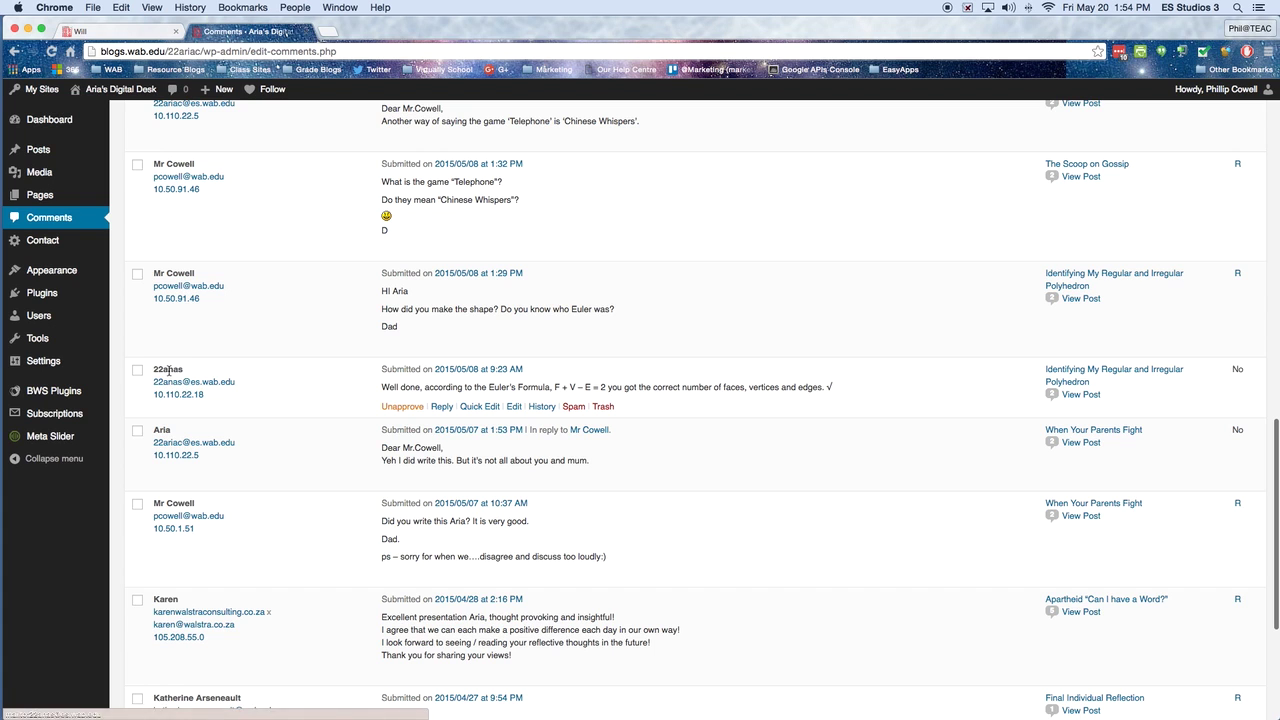
scroll(311, 418, "down", 2)
scroll(311, 418, "down", 3)
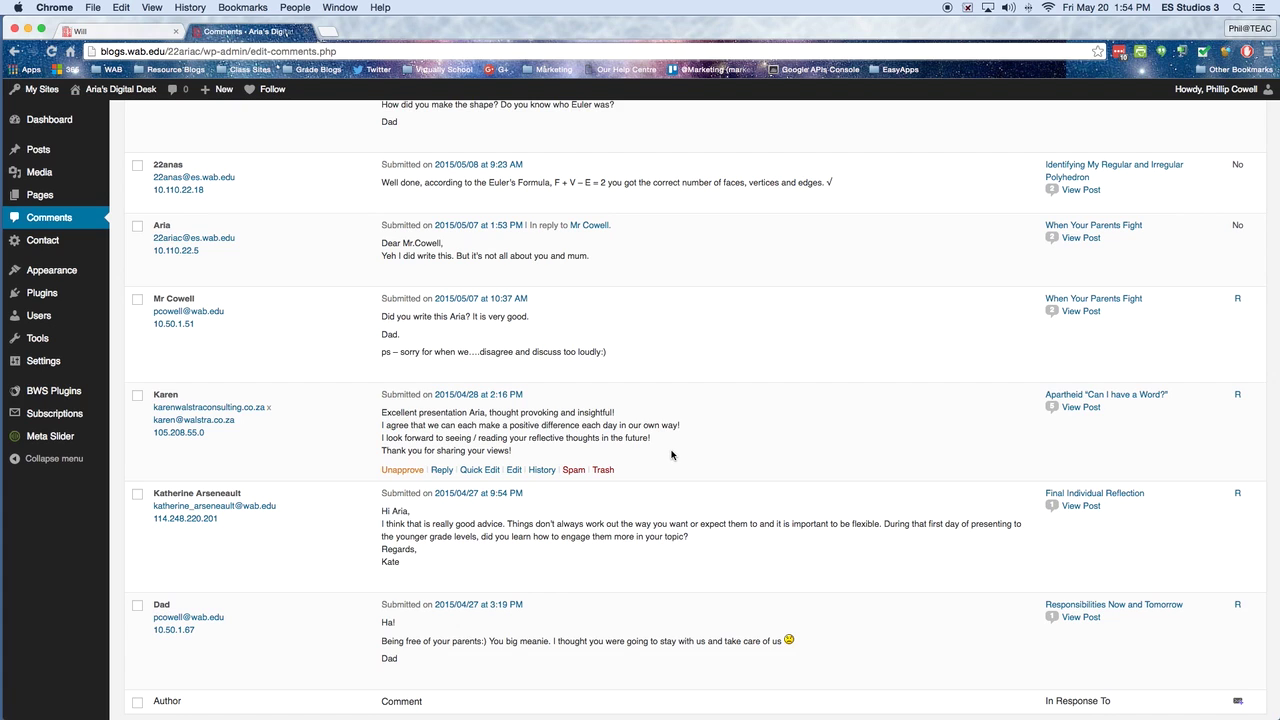
left_click_drag(240, 417, 147, 408)
left_click(285, 426)
scroll(674, 434, "down", 2)
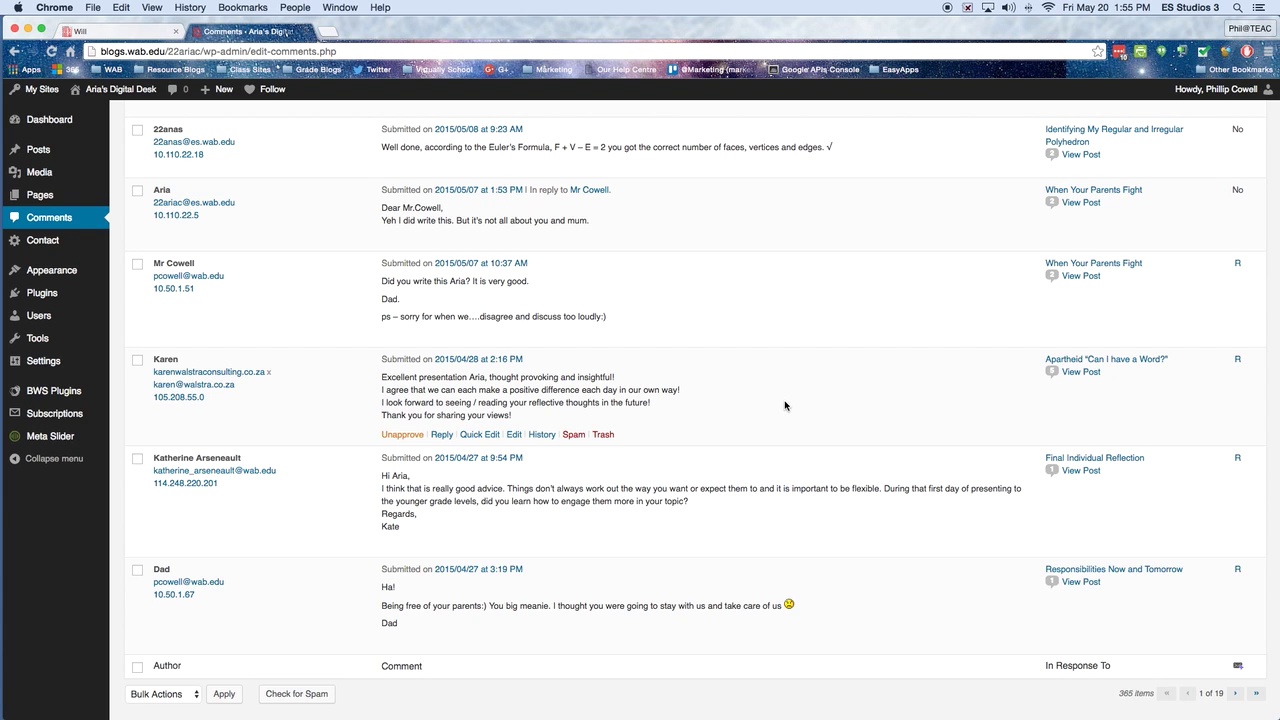
scroll(785, 404, "down", 1)
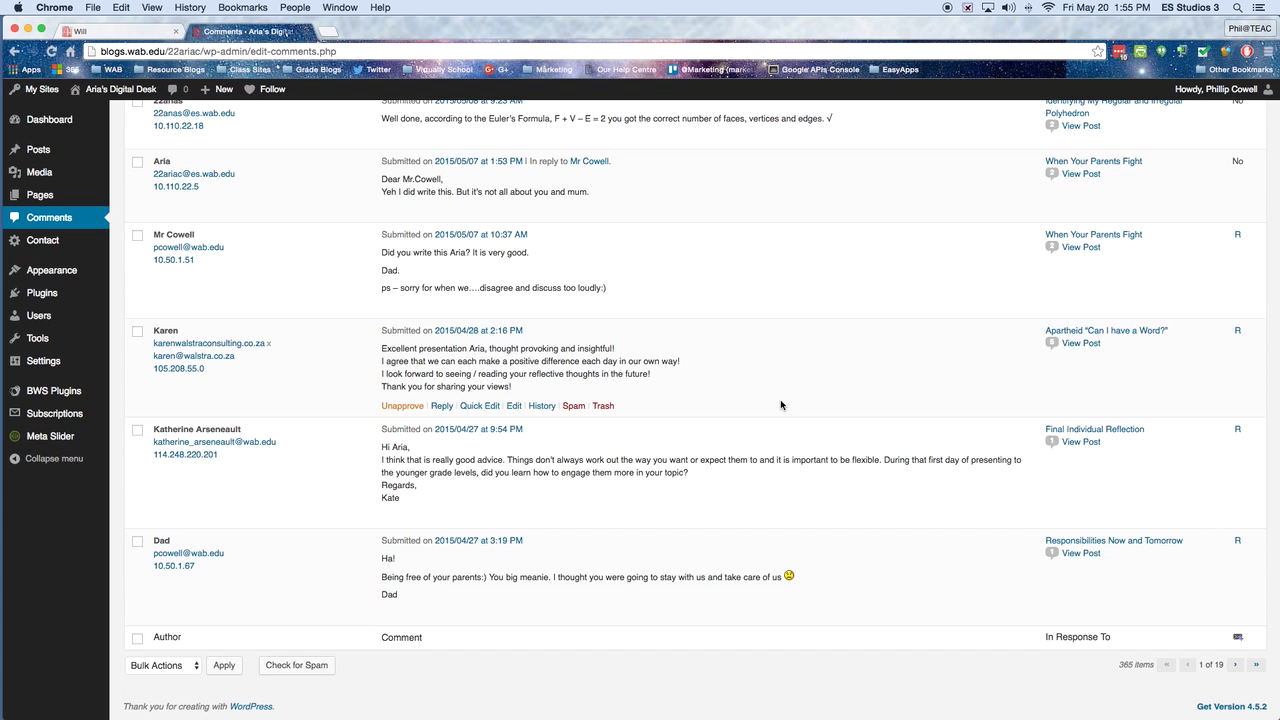
left_click(1234, 666)
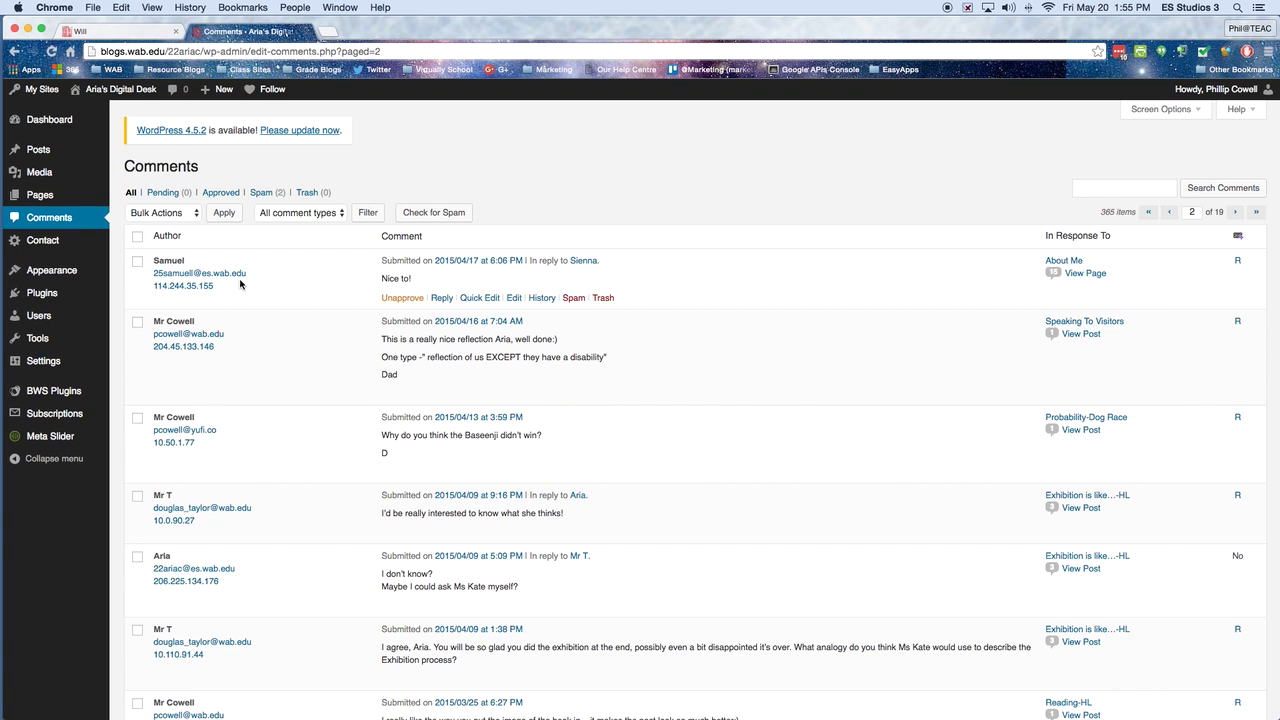
Scroll down page 2 of 19 of the comments and highlight the comment praising the science project
scroll(311, 336, "down", 3)
scroll(335, 337, "down", 7)
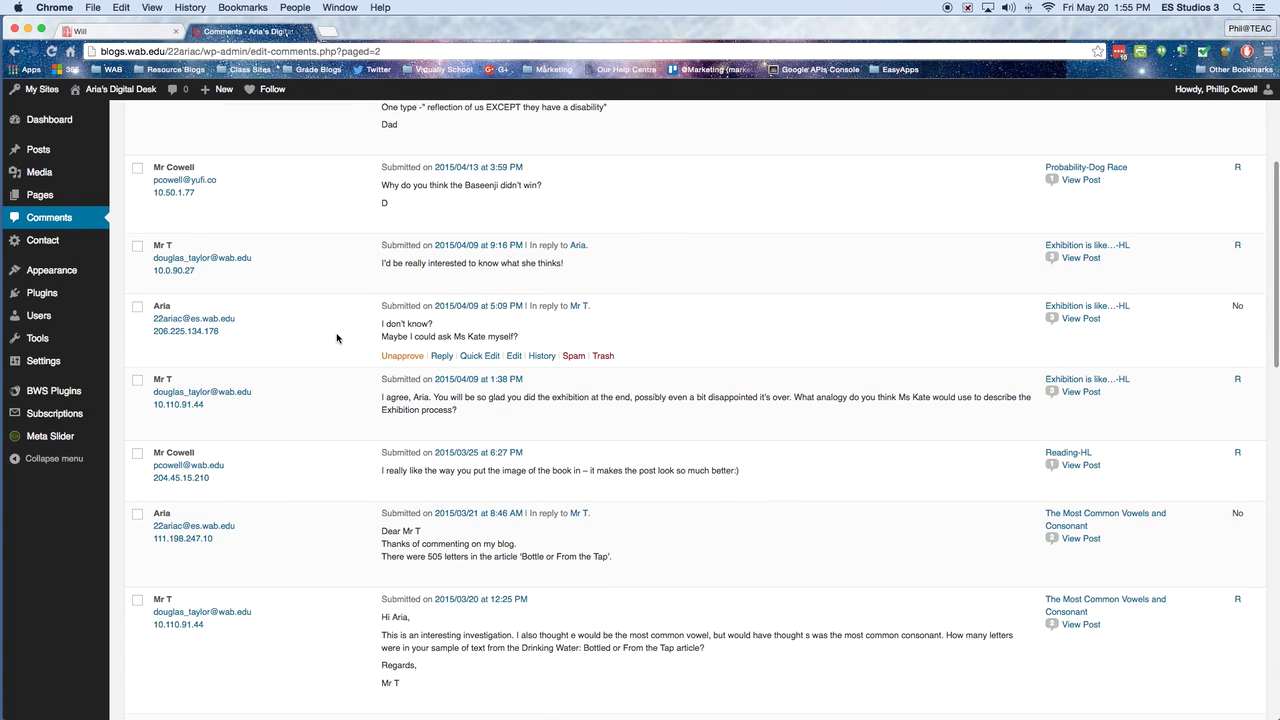
scroll(337, 338, "down", 5)
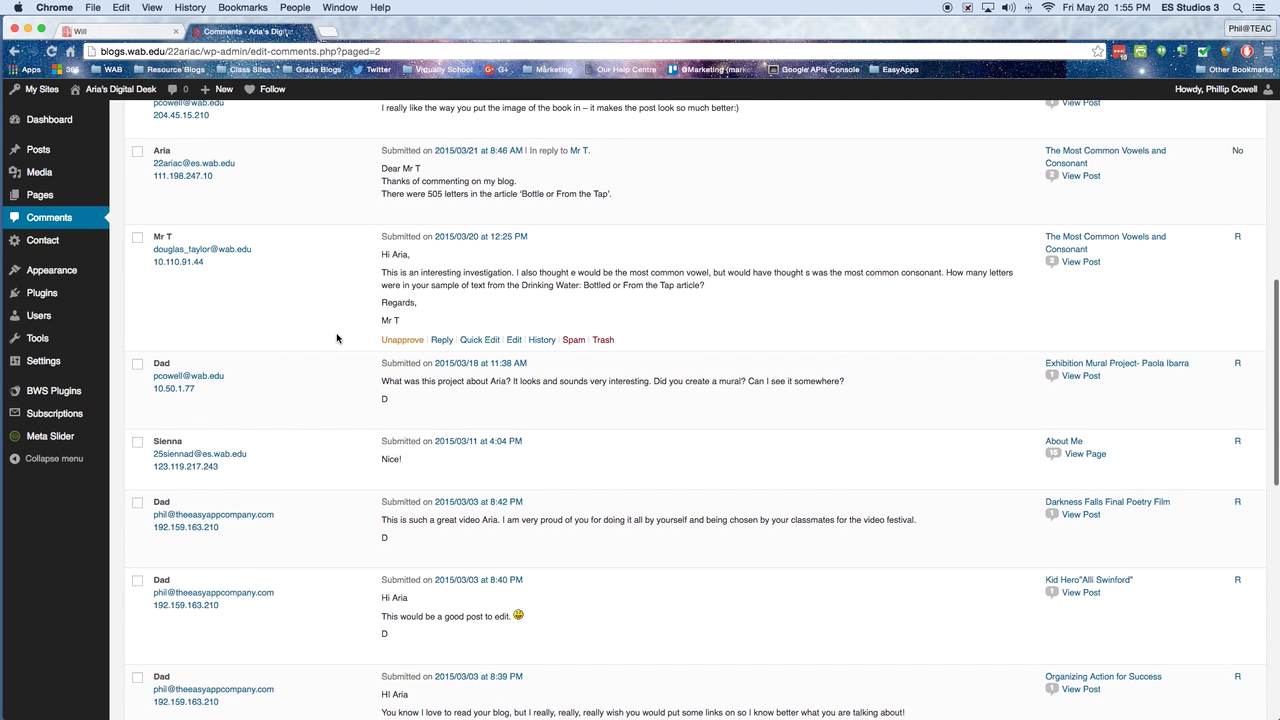
scroll(337, 341, "down", 3)
scroll(337, 341, "down", 12)
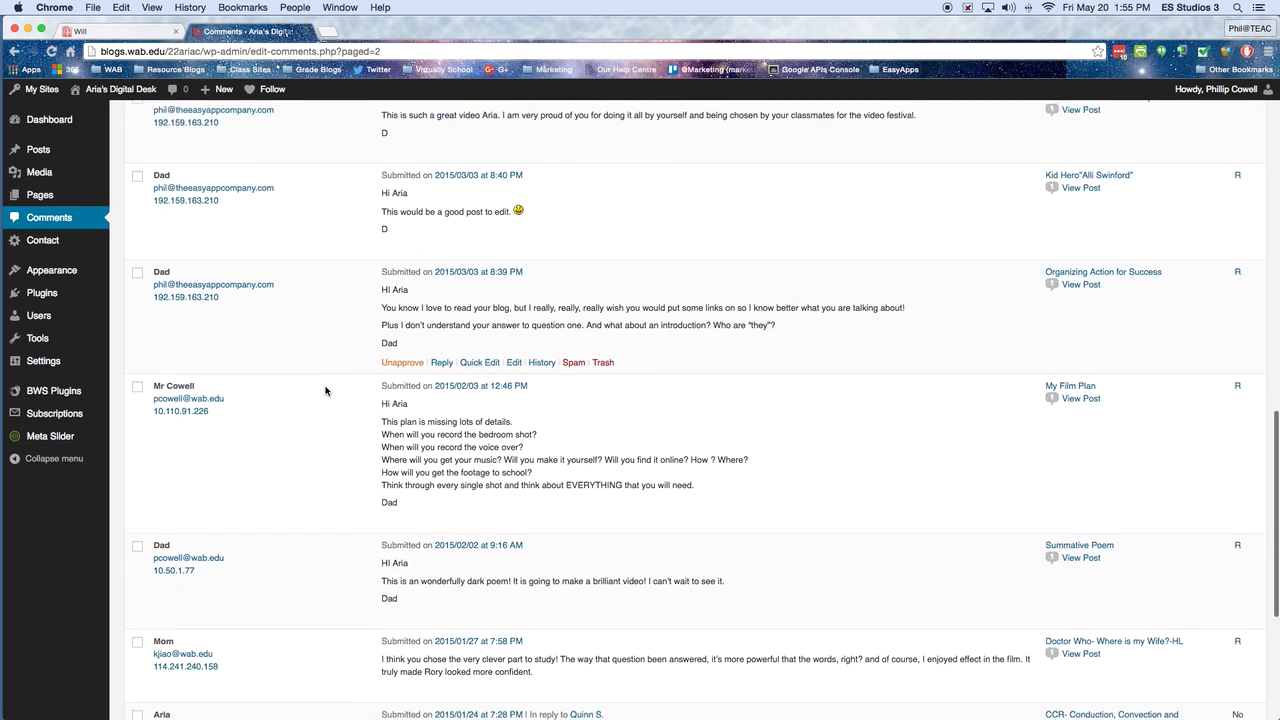
scroll(324, 388, "down", 4)
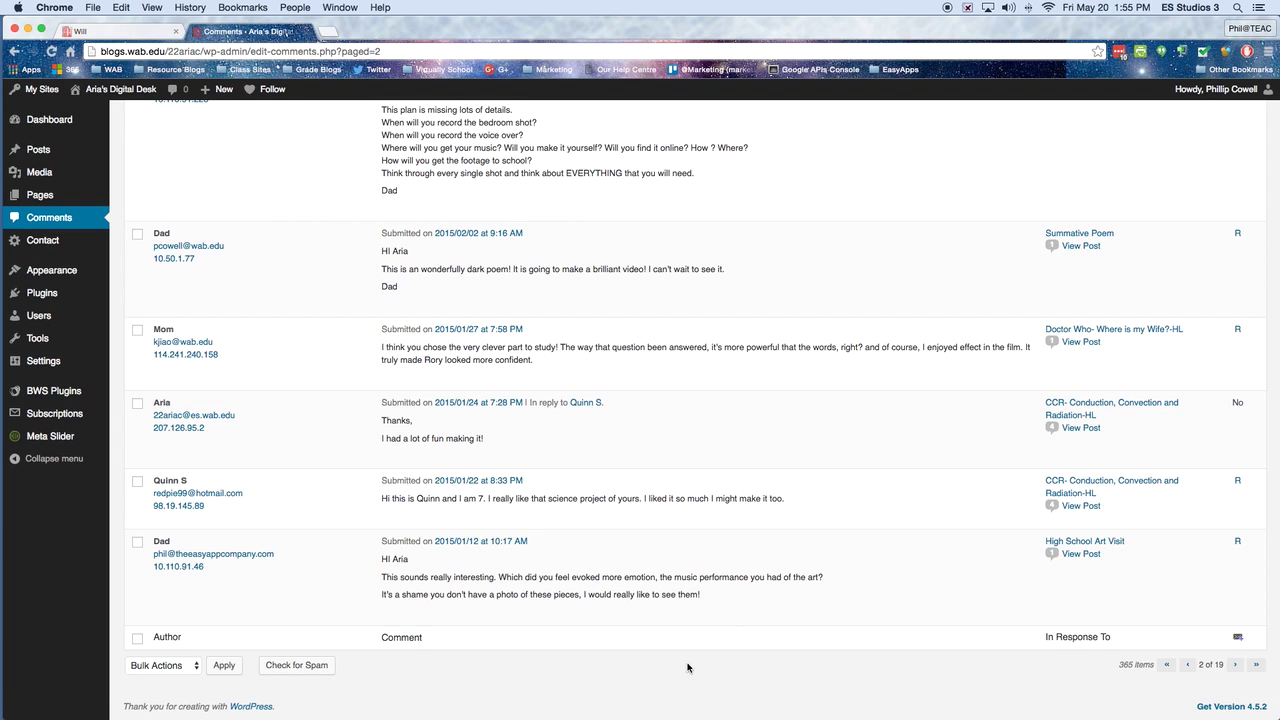
left_click_drag(786, 498, 383, 500)
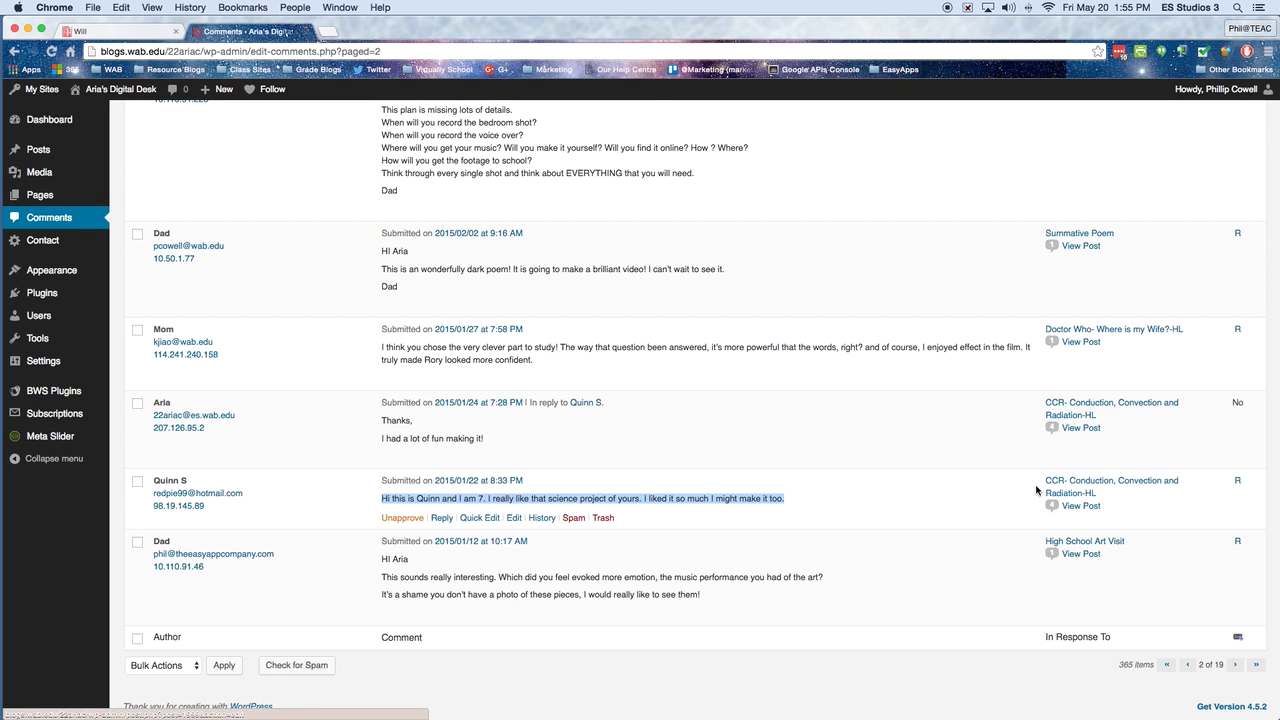
Open the CCR- Conduction, Convection and Radiation-HL post and view its published version
left_click(1078, 486)
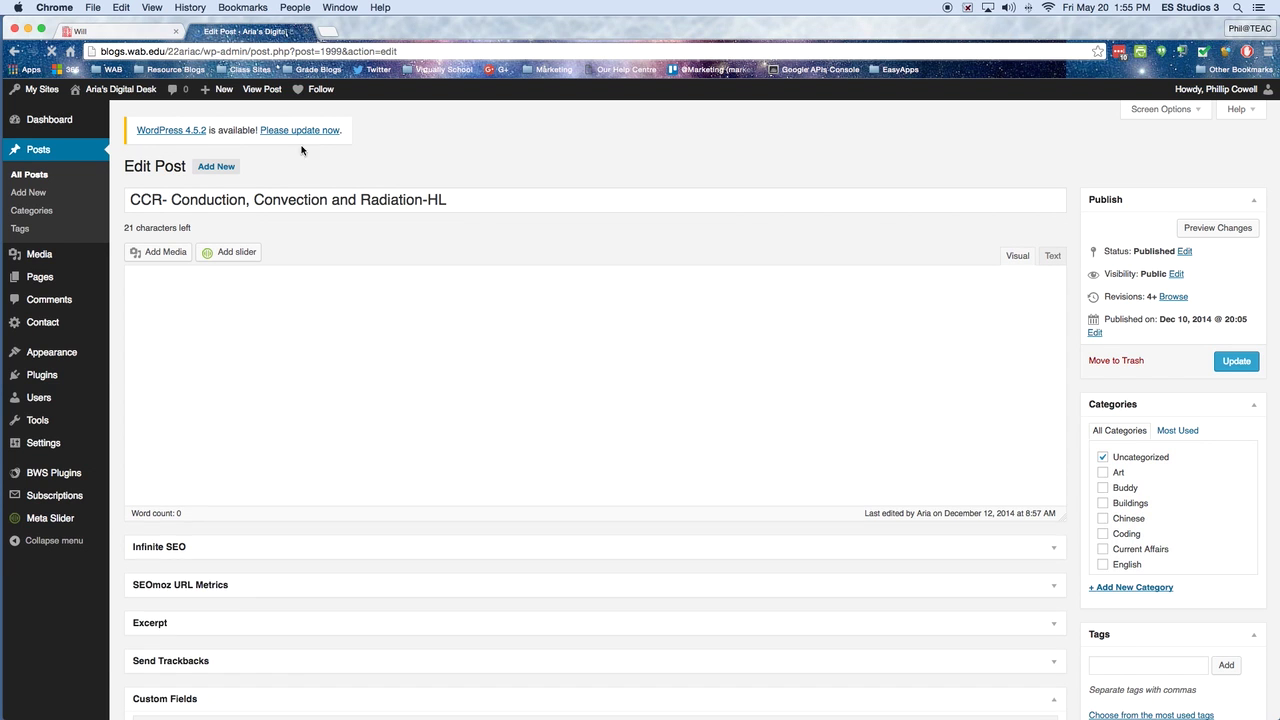
left_click(256, 92)
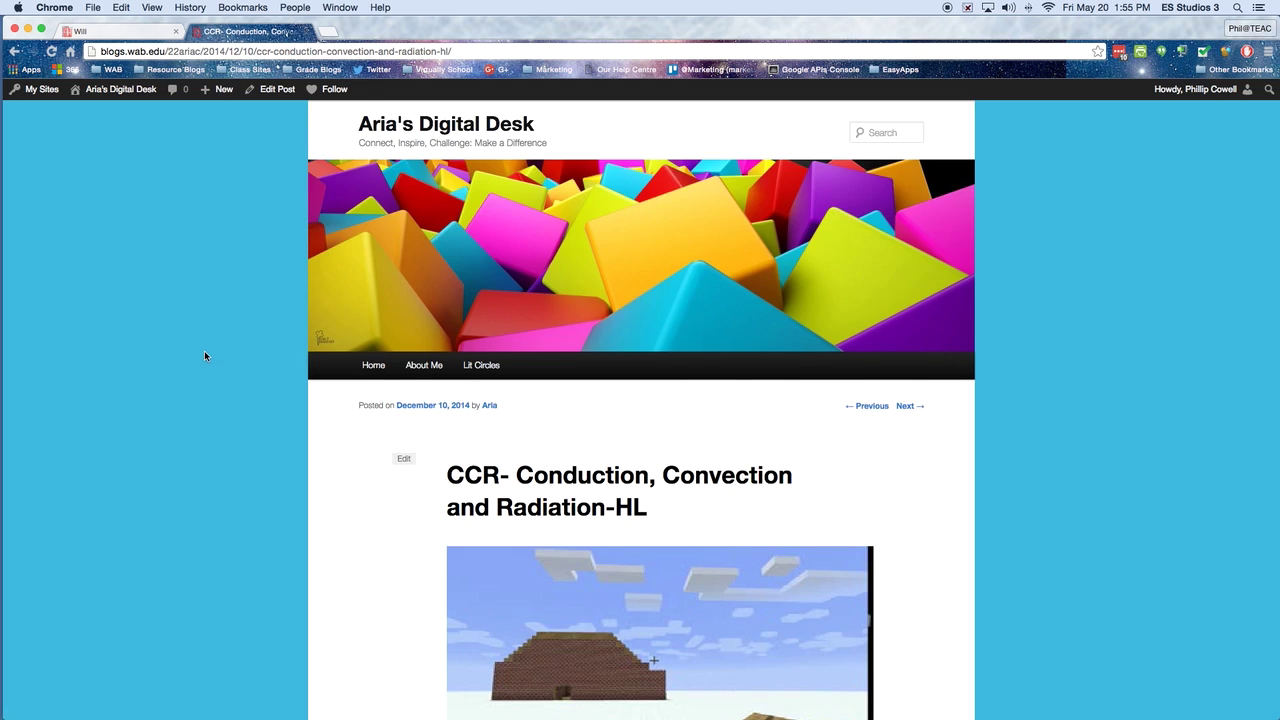
scroll(204, 352, "down", 5)
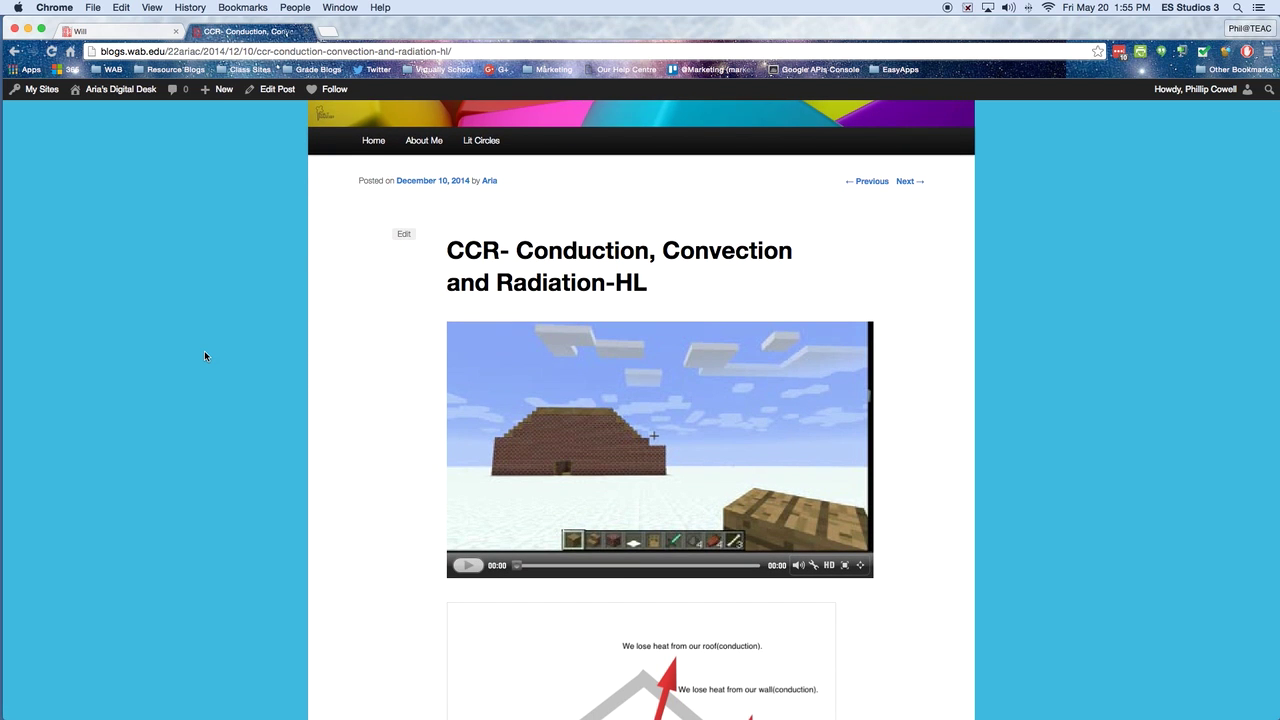
scroll(204, 356, "down", 15)
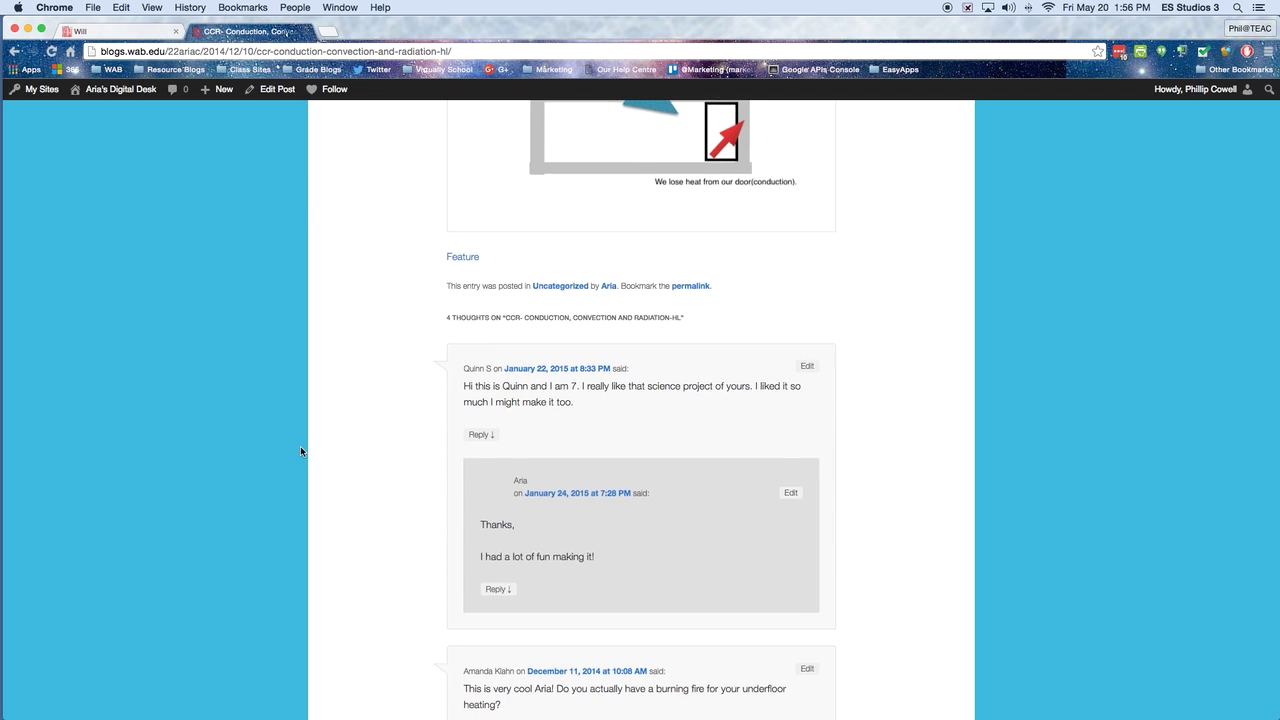
Read through the post's comment thread, highlighting and clearing a reply, then return to the home page
scroll(300, 446, "down", 2)
left_click_drag(643, 494, 467, 485)
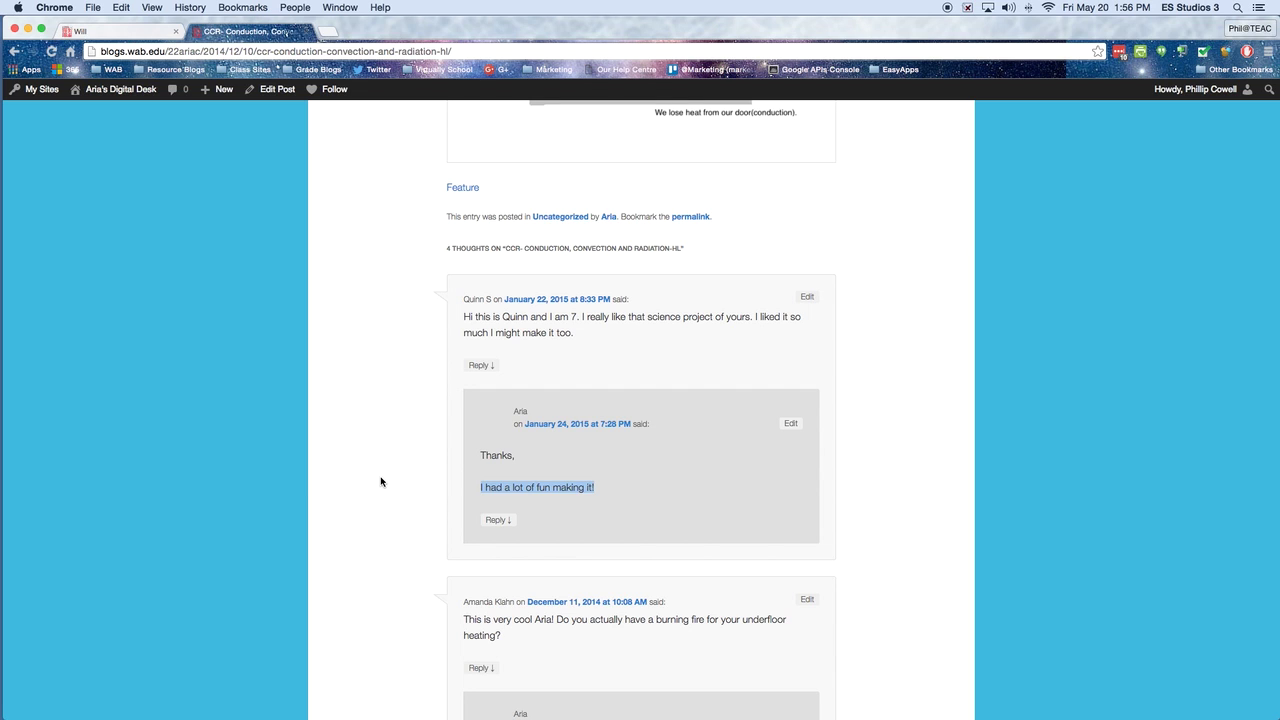
left_click(342, 483)
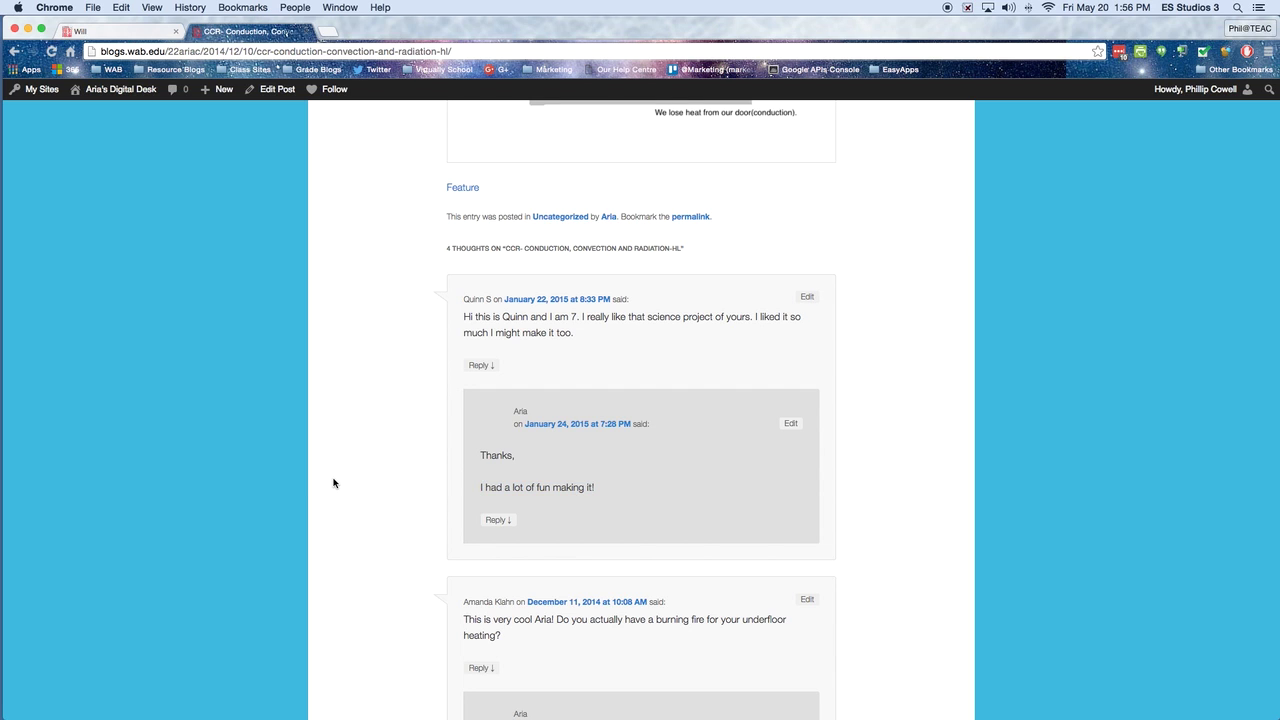
scroll(336, 476, "up", 1)
scroll(338, 476, "down", 4)
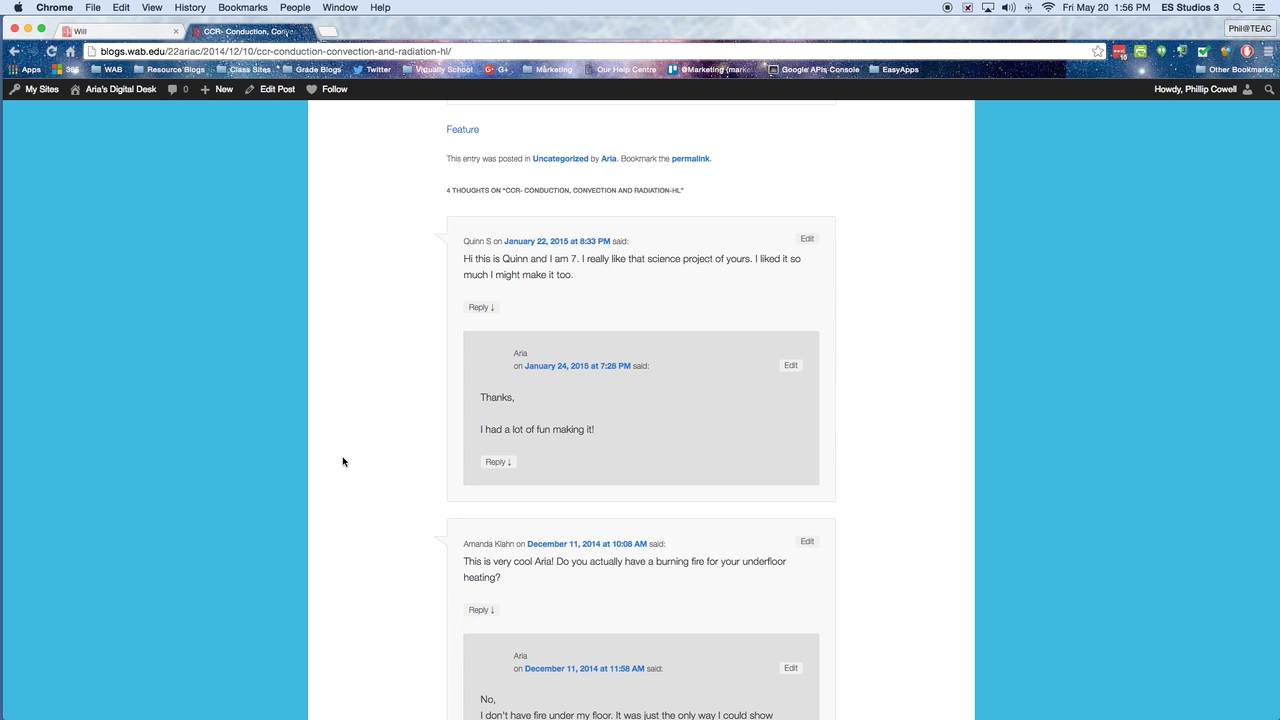
scroll(342, 461, "up", 5)
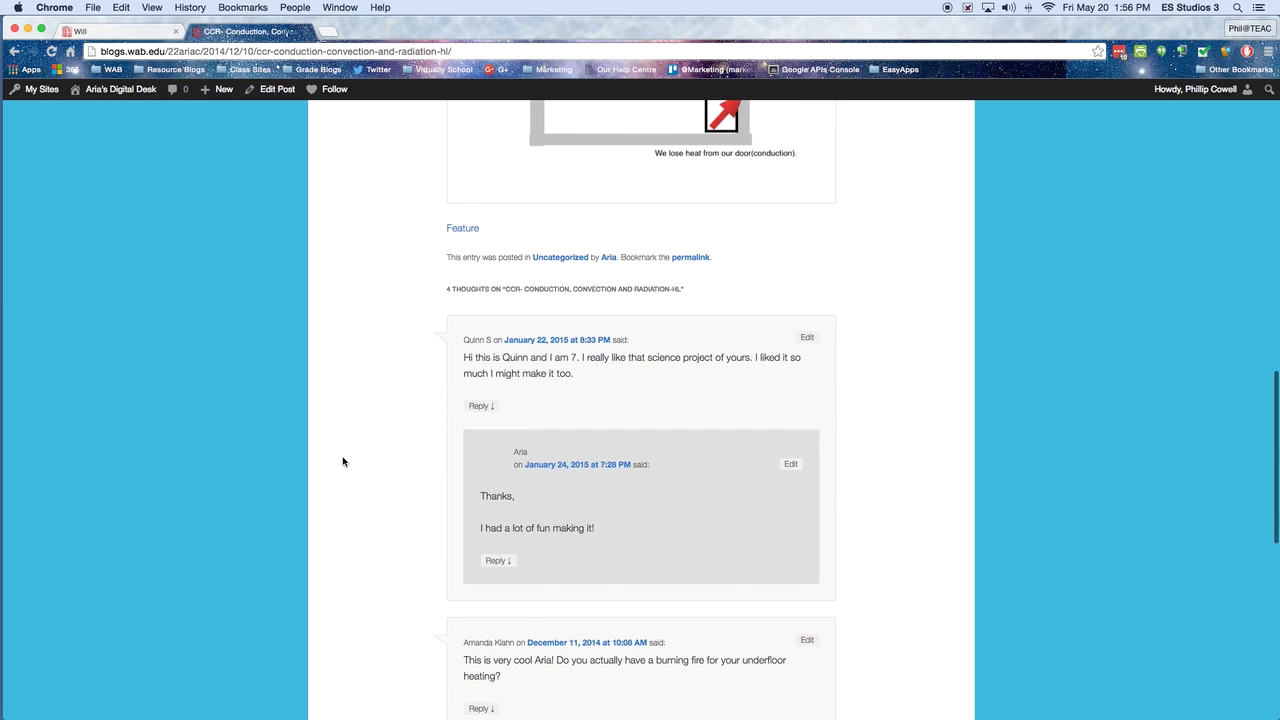
scroll(342, 461, "down", 10)
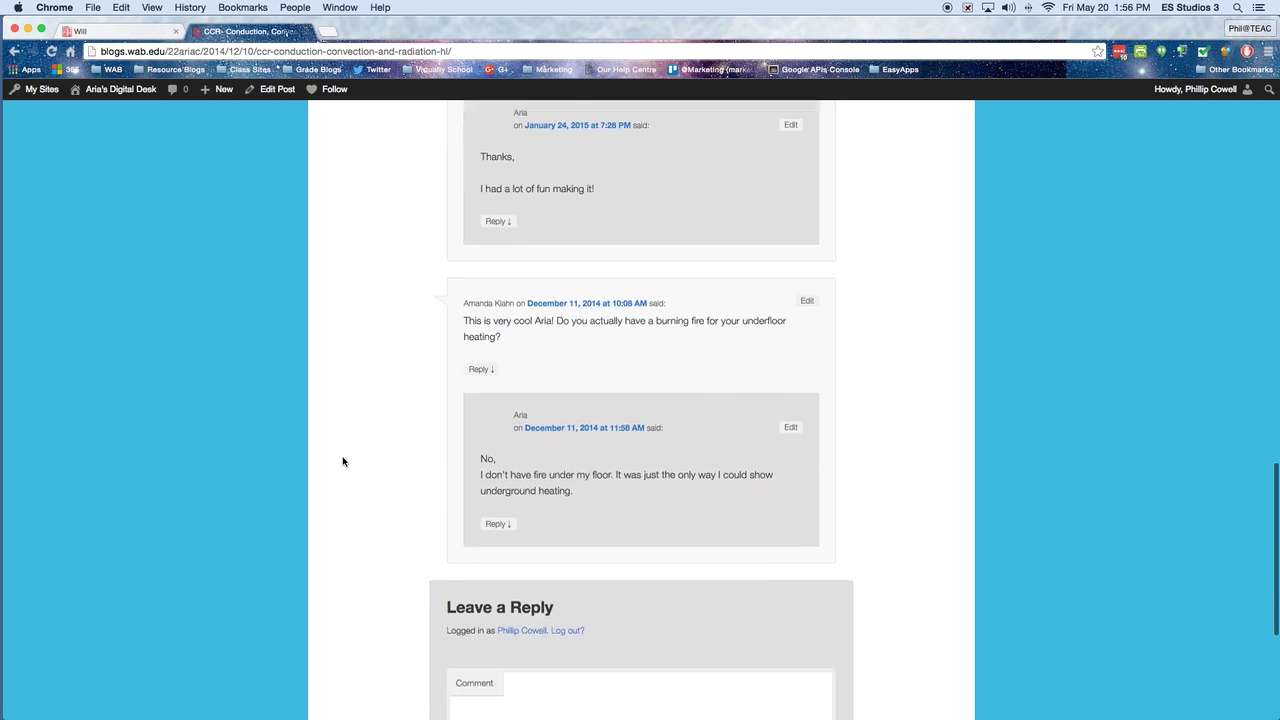
scroll(342, 461, "up", 2)
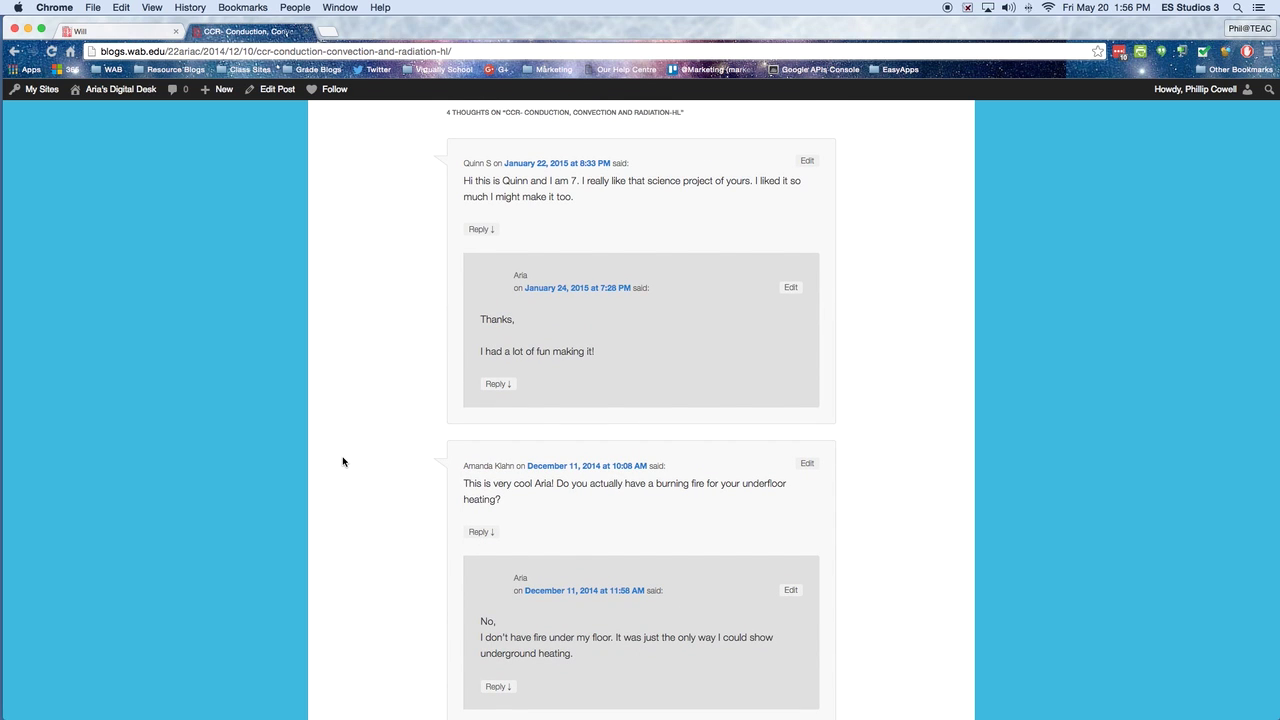
scroll(342, 461, "up", 20)
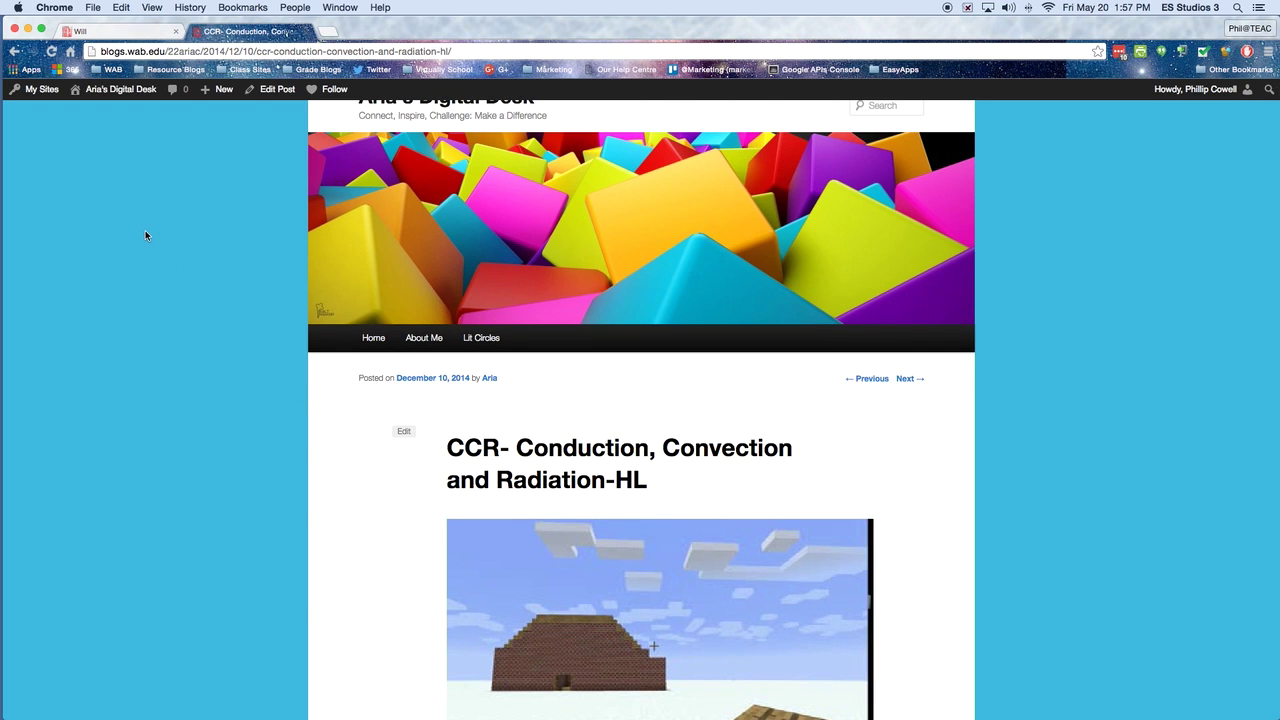
scroll(145, 235, "down", 2)
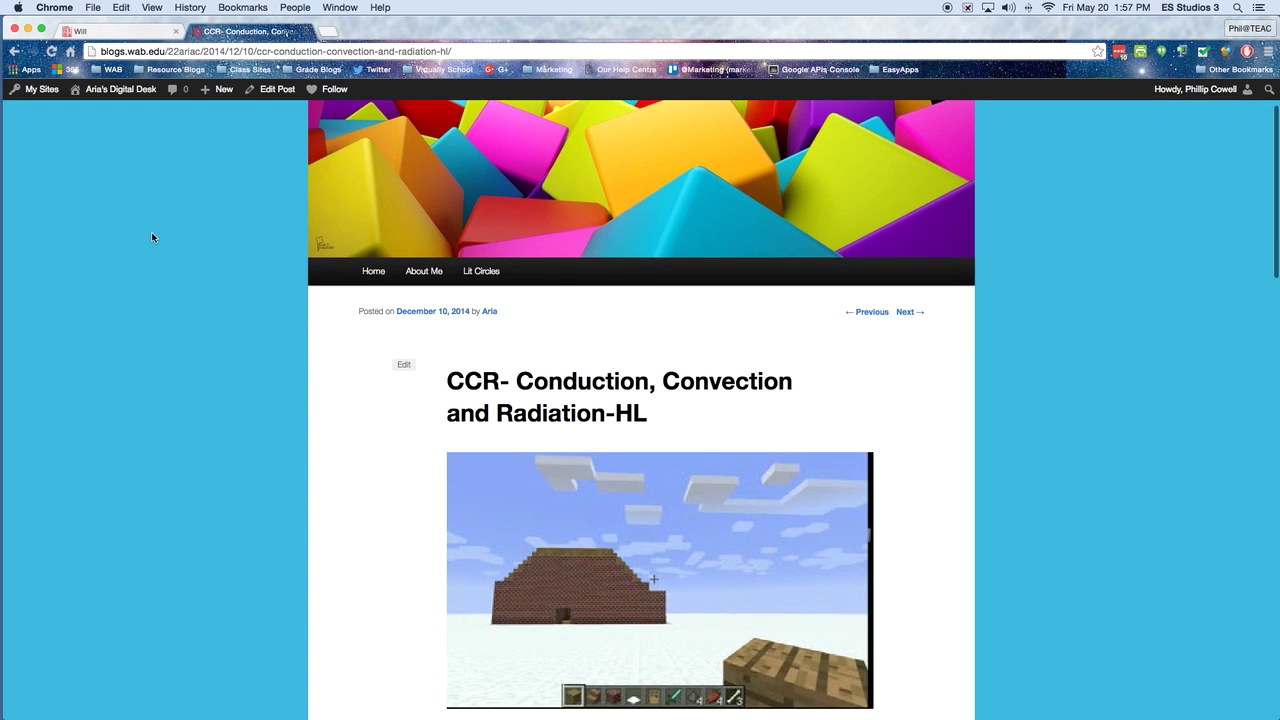
left_click(373, 271)
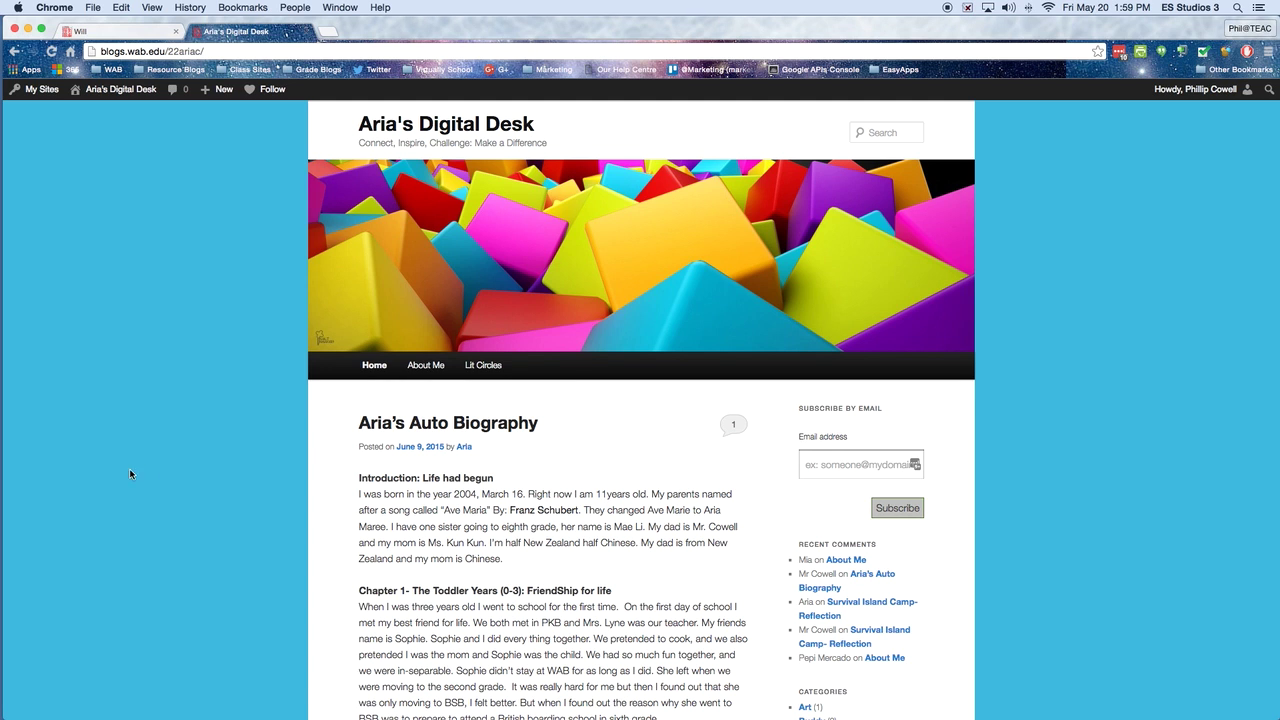
Scroll down Aria's Auto Biography post on the home page to its introduction and first chapters
scroll(1073, 399, "down", 5)
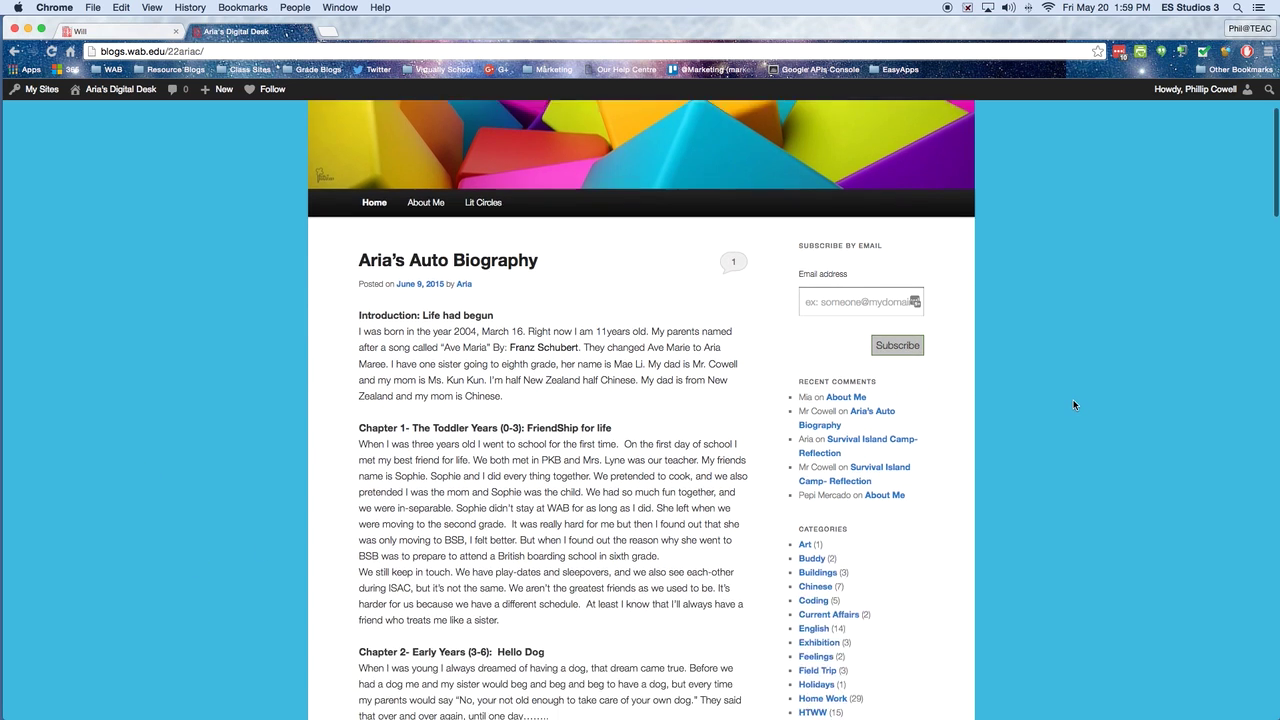
scroll(1071, 402, "down", 1)
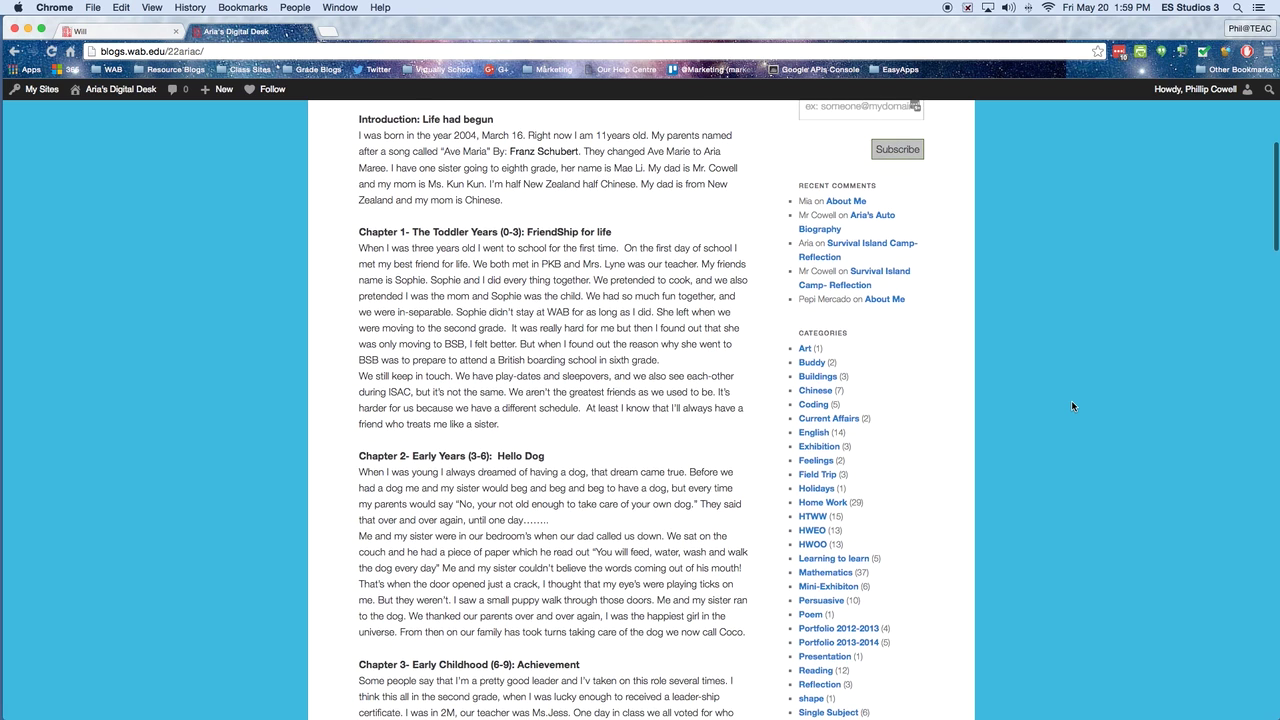
left_click(1072, 403)
Open the Chinese category archive and scroll through its first posts, starting with What I did Wrong-Chinese
left_click(815, 391)
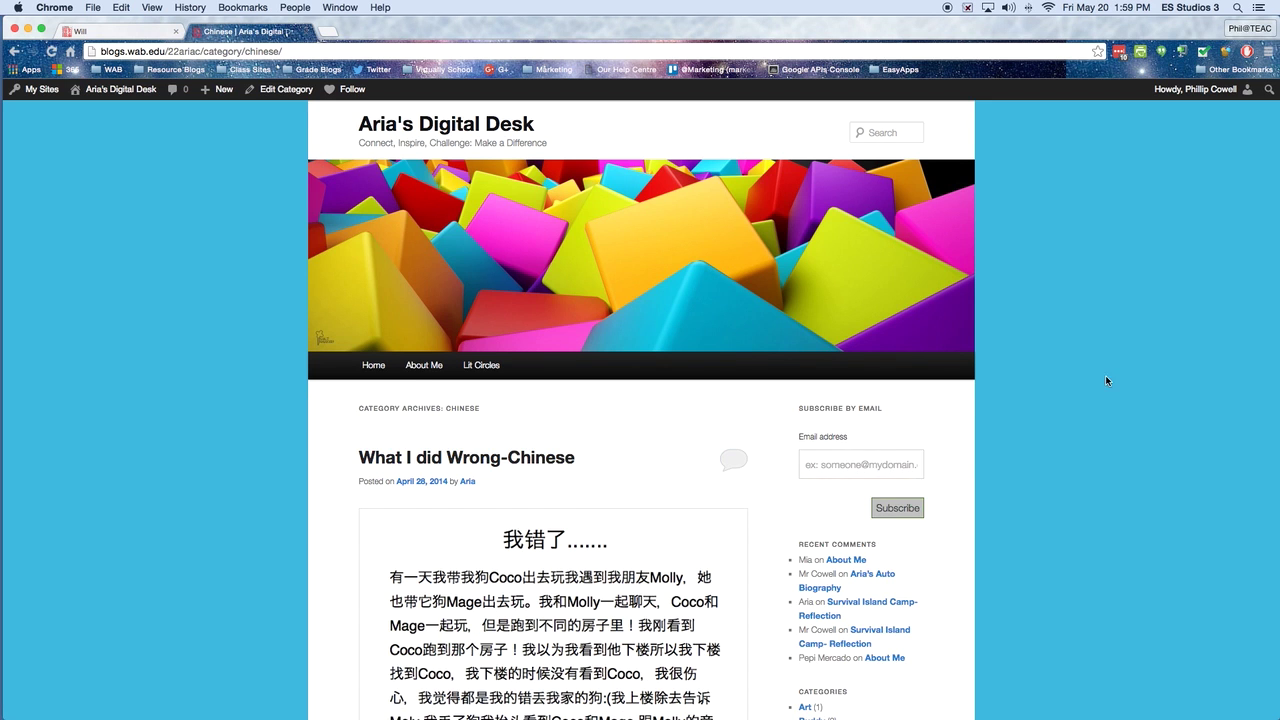
scroll(1067, 380, "down", 3)
scroll(1059, 385, "down", 2)
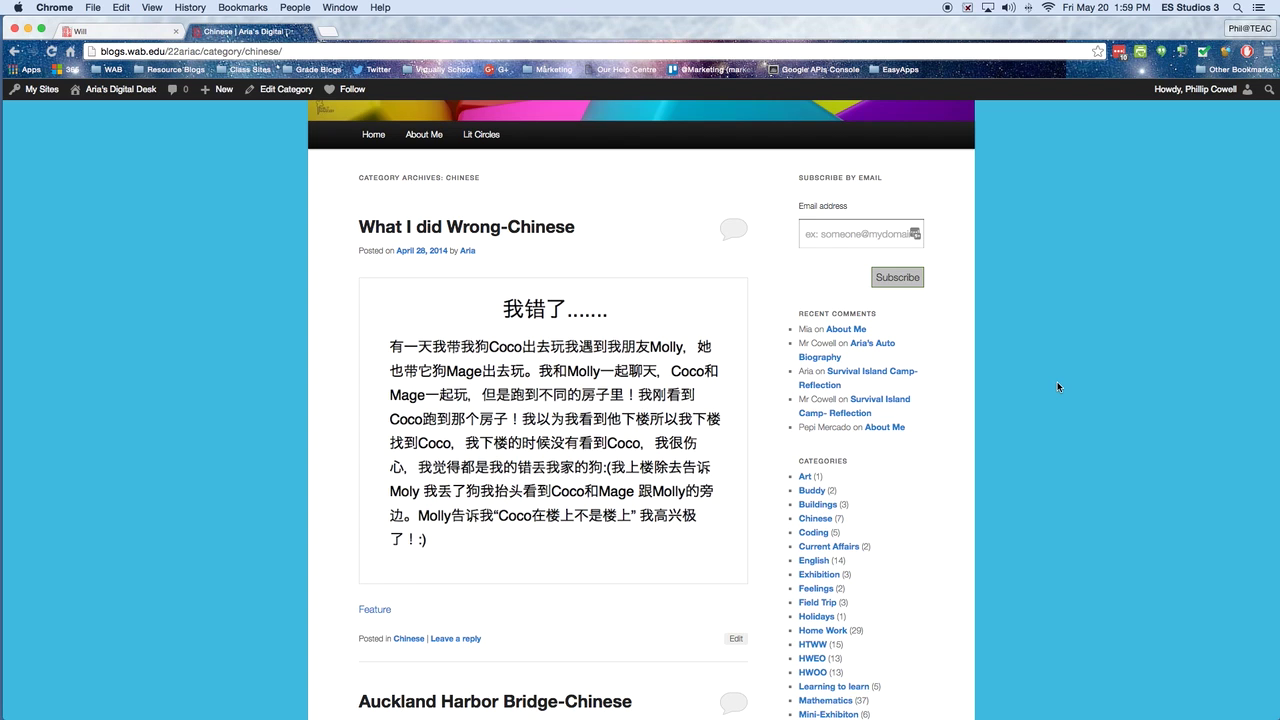
scroll(1057, 381, "down", 10)
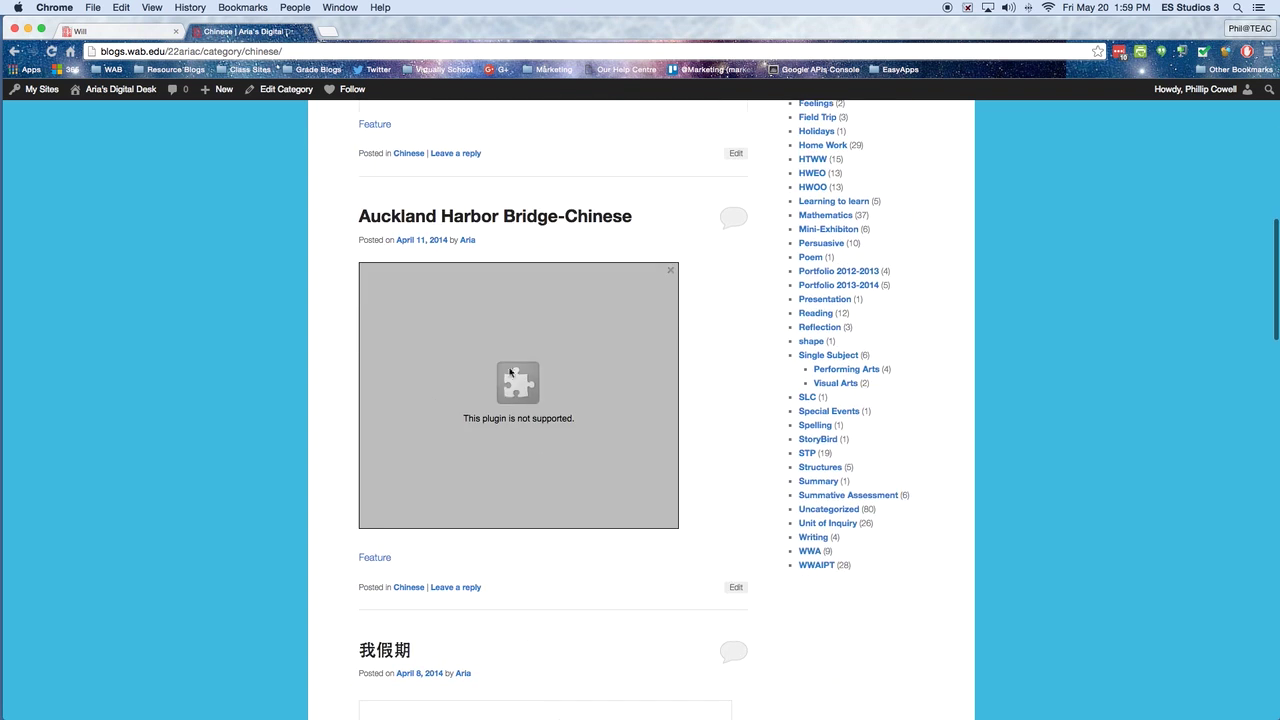
scroll(975, 405, "down", 5)
scroll(967, 397, "down", 6)
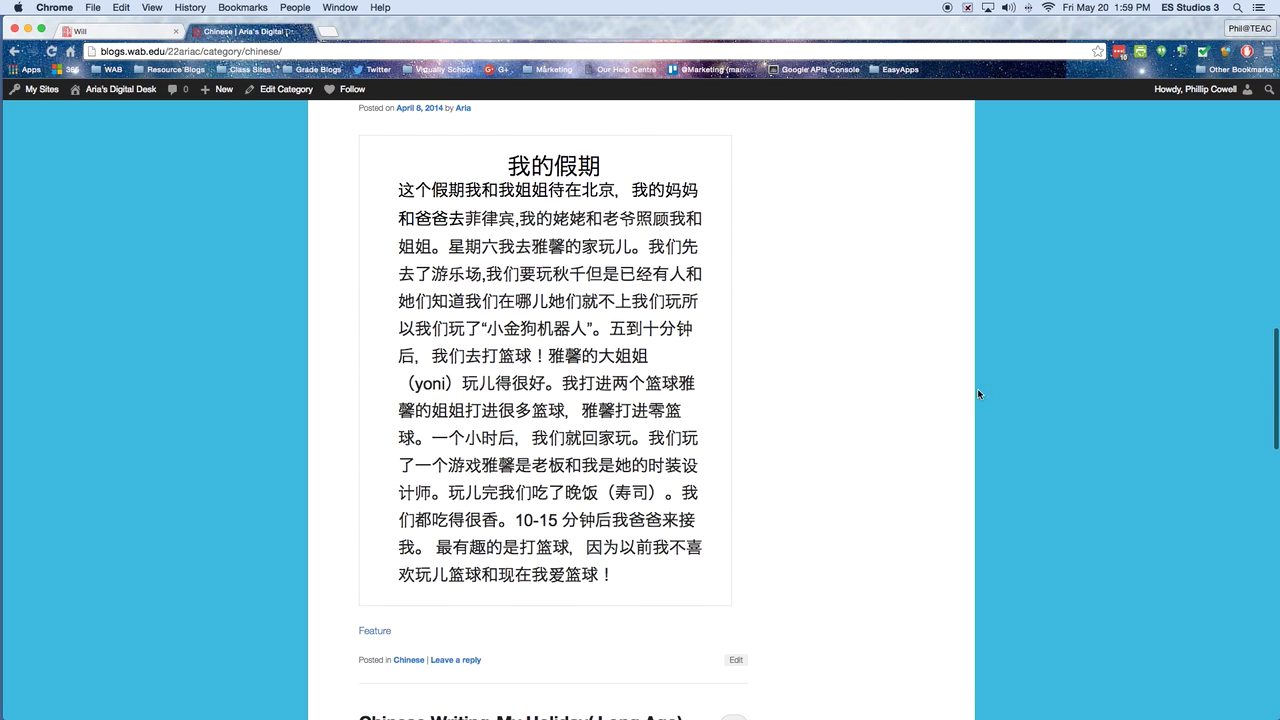
scroll(1024, 378, "down", 6)
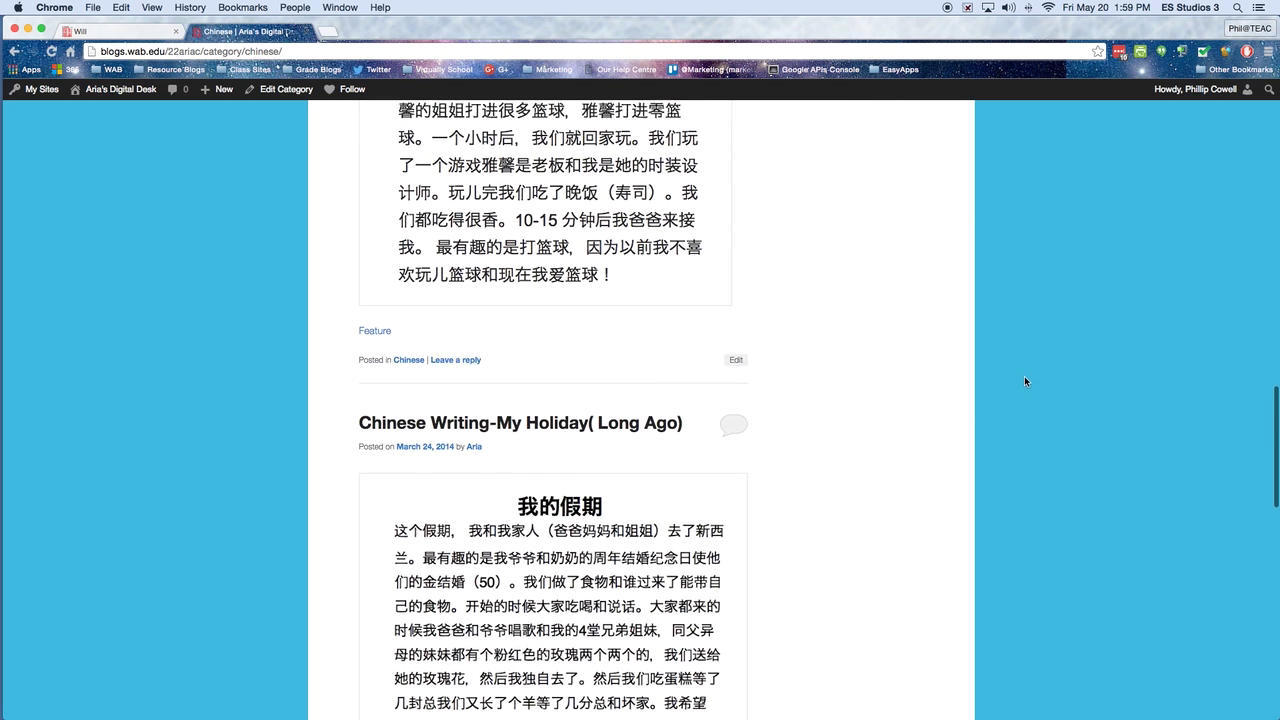
Scroll on to Chinese Writing- Auckland Harbor Bridge and load the older Chinese posts
scroll(1049, 378, "down", 2)
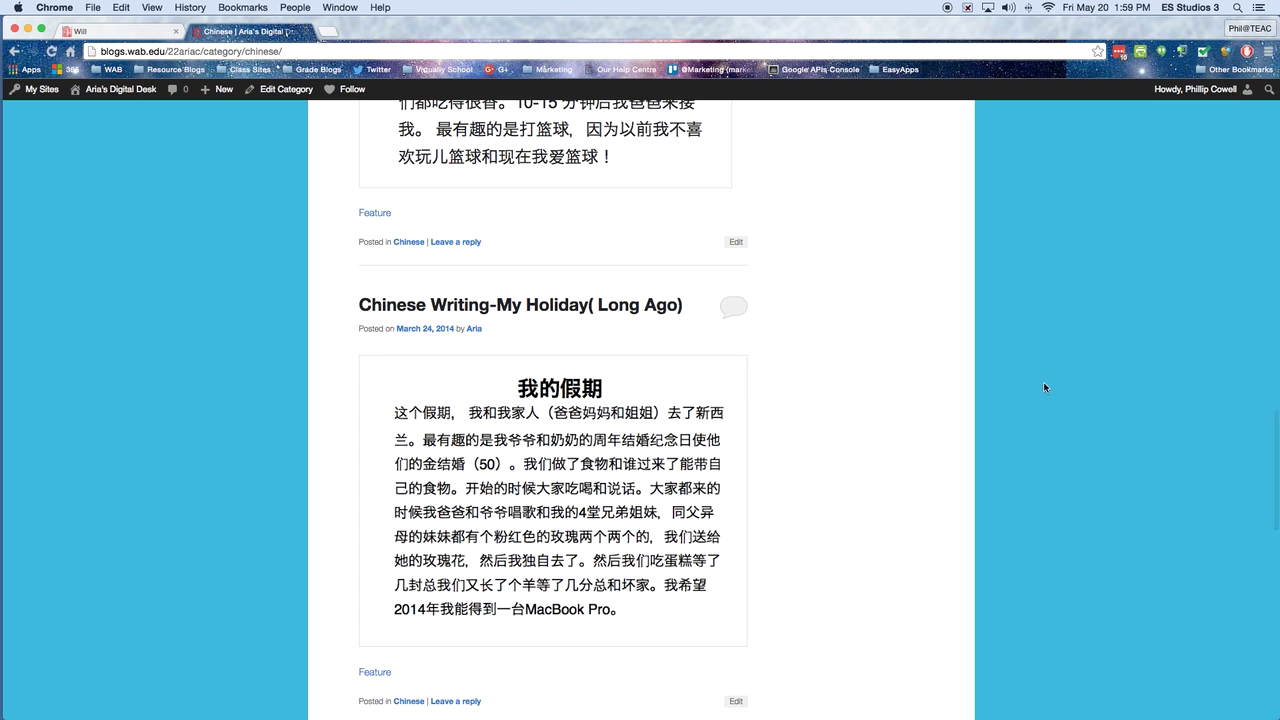
scroll(1046, 388, "down", 1)
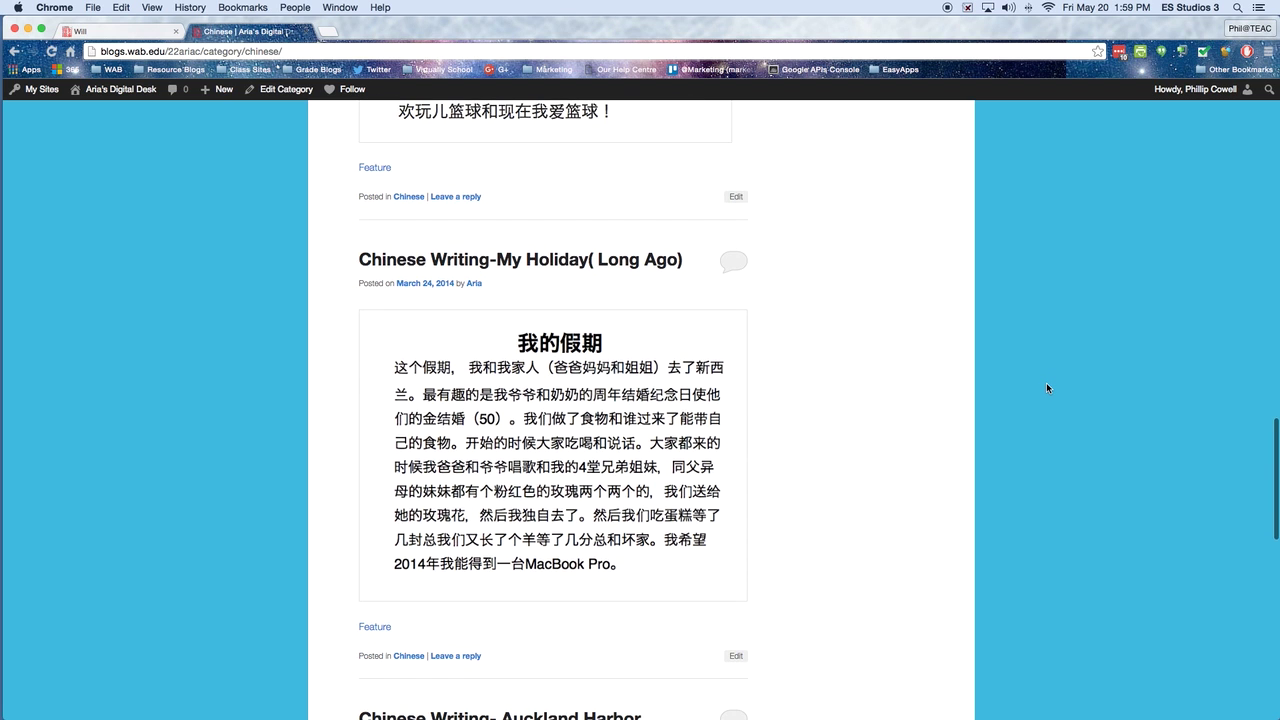
scroll(1046, 388, "down", 12)
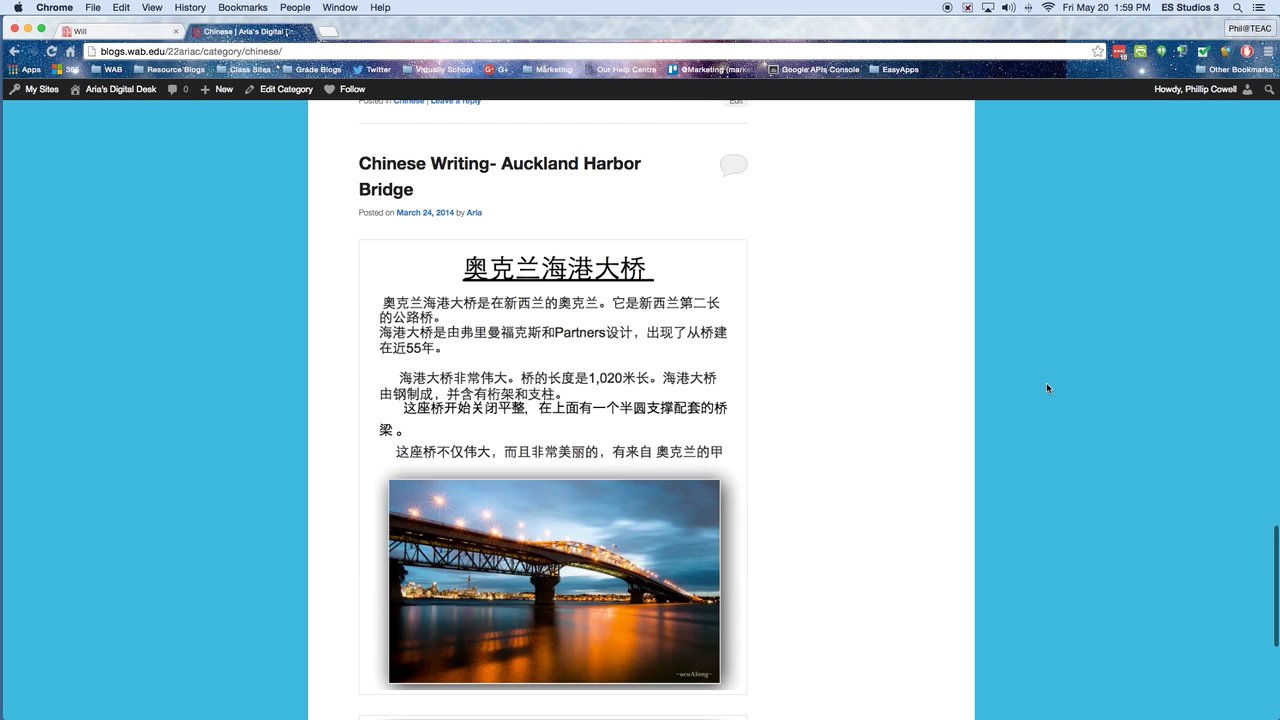
scroll(1046, 388, "down", 4)
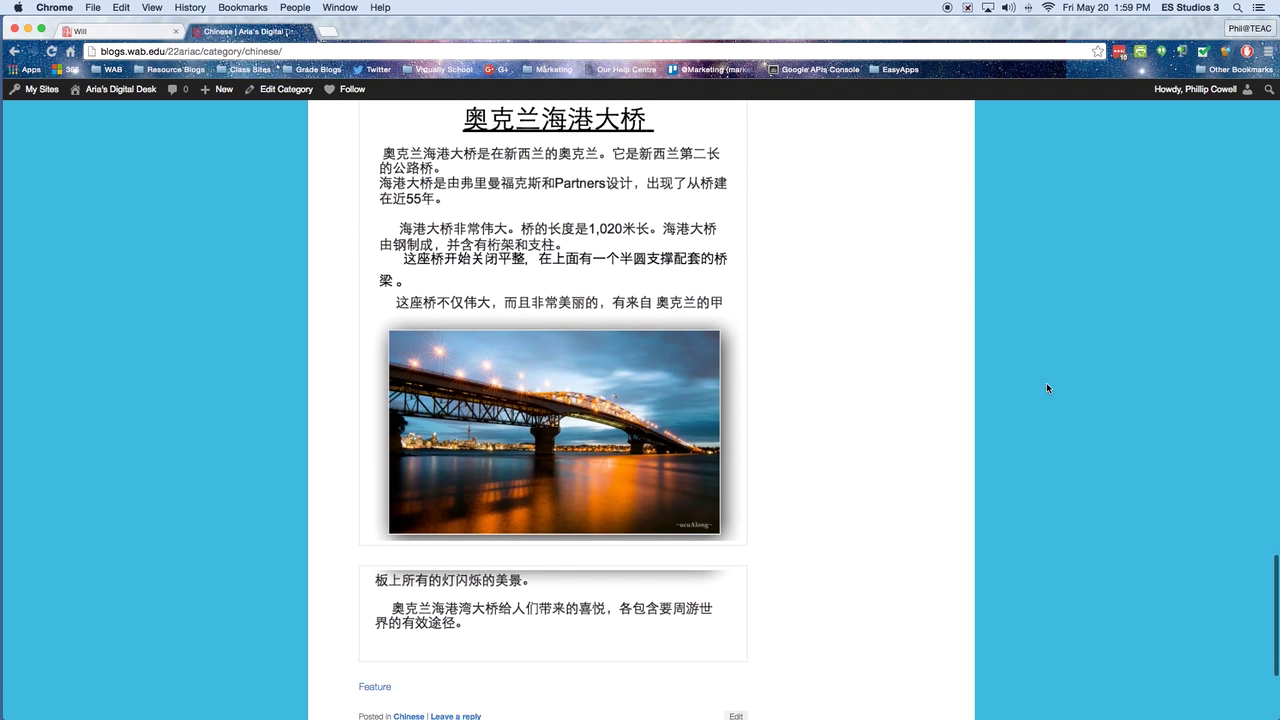
scroll(1046, 388, "down", 2)
scroll(1046, 388, "down", 3)
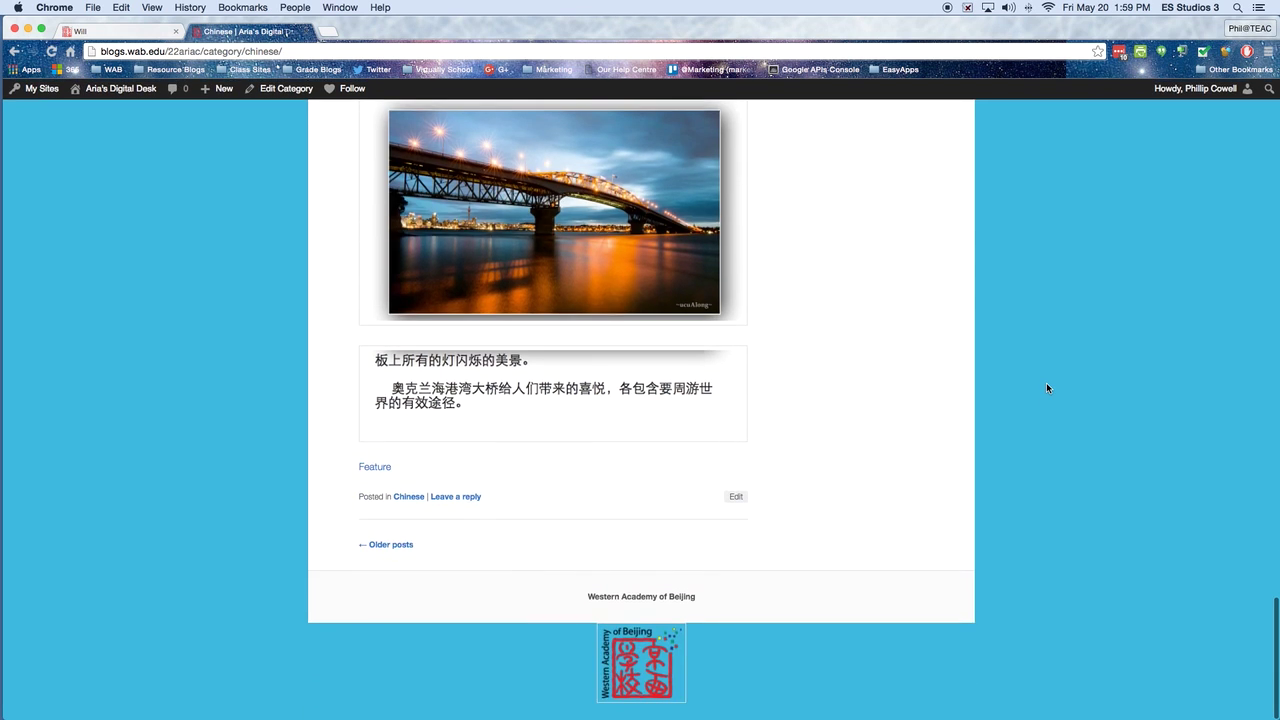
left_click(381, 548)
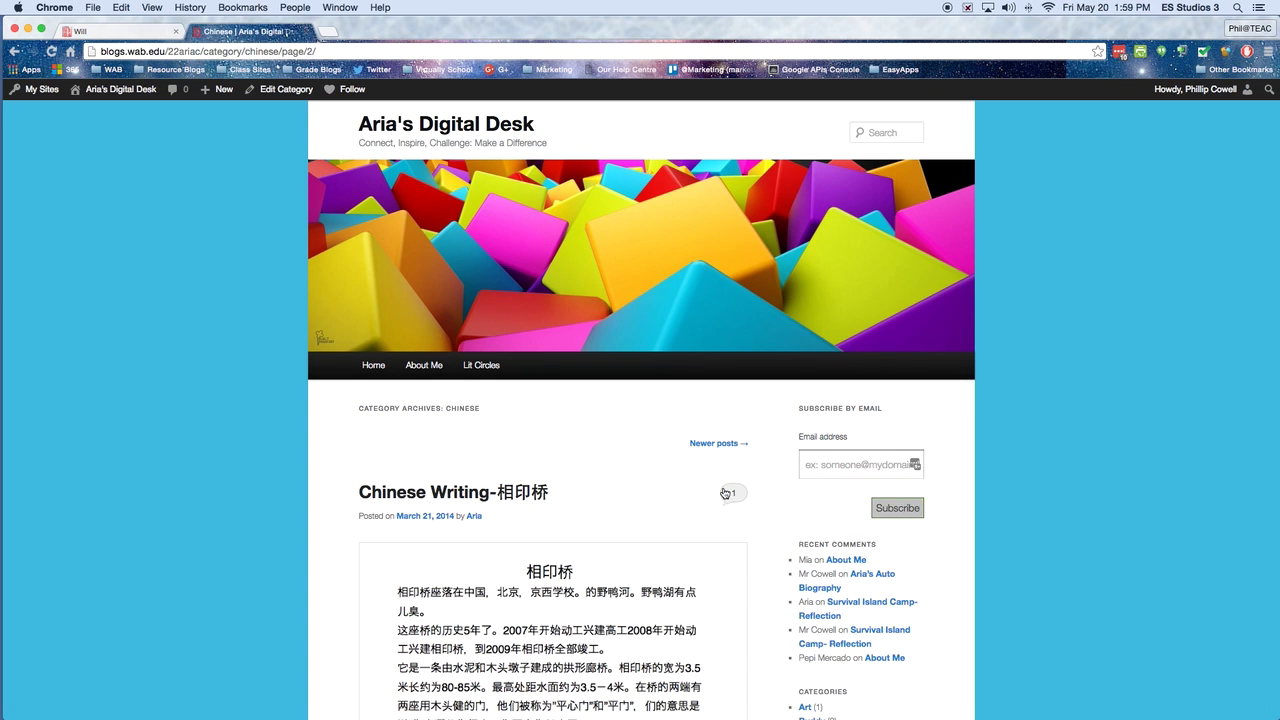
Open the Chinese Writing-相印桥 comments, highlight the question about the last paragraph, and return to the essay
left_click(725, 492)
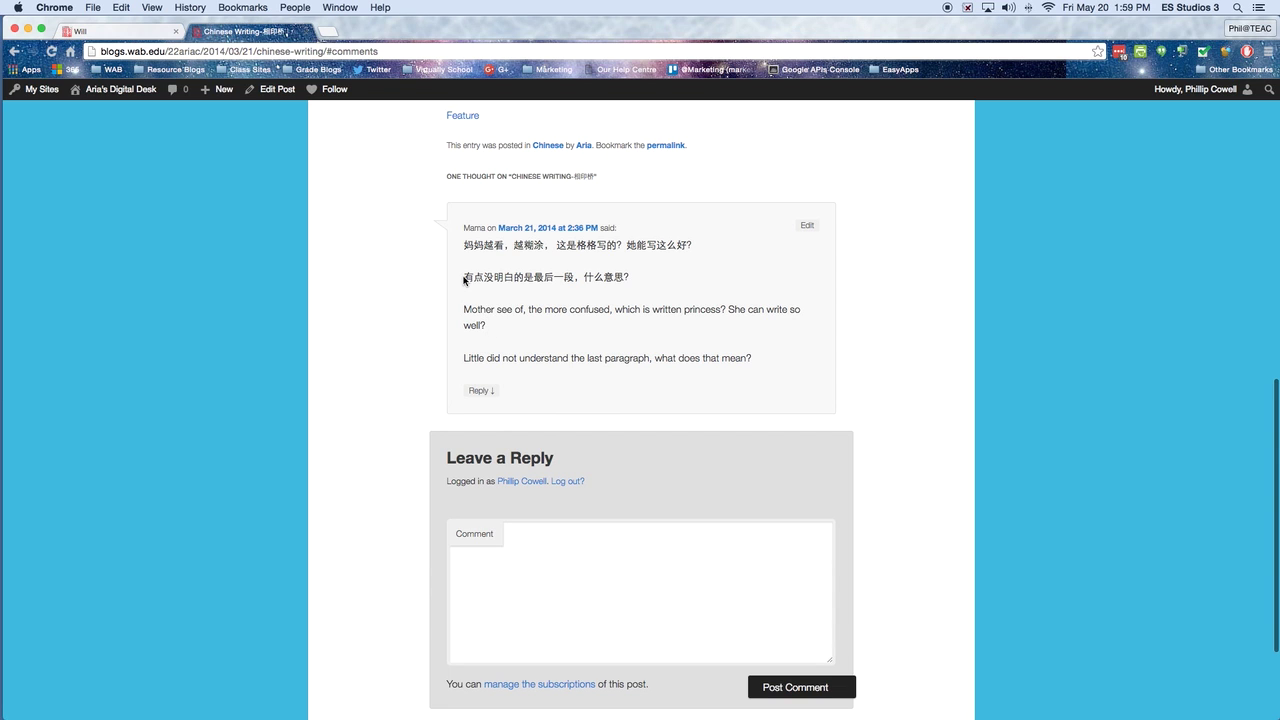
left_click_drag(464, 279, 632, 278)
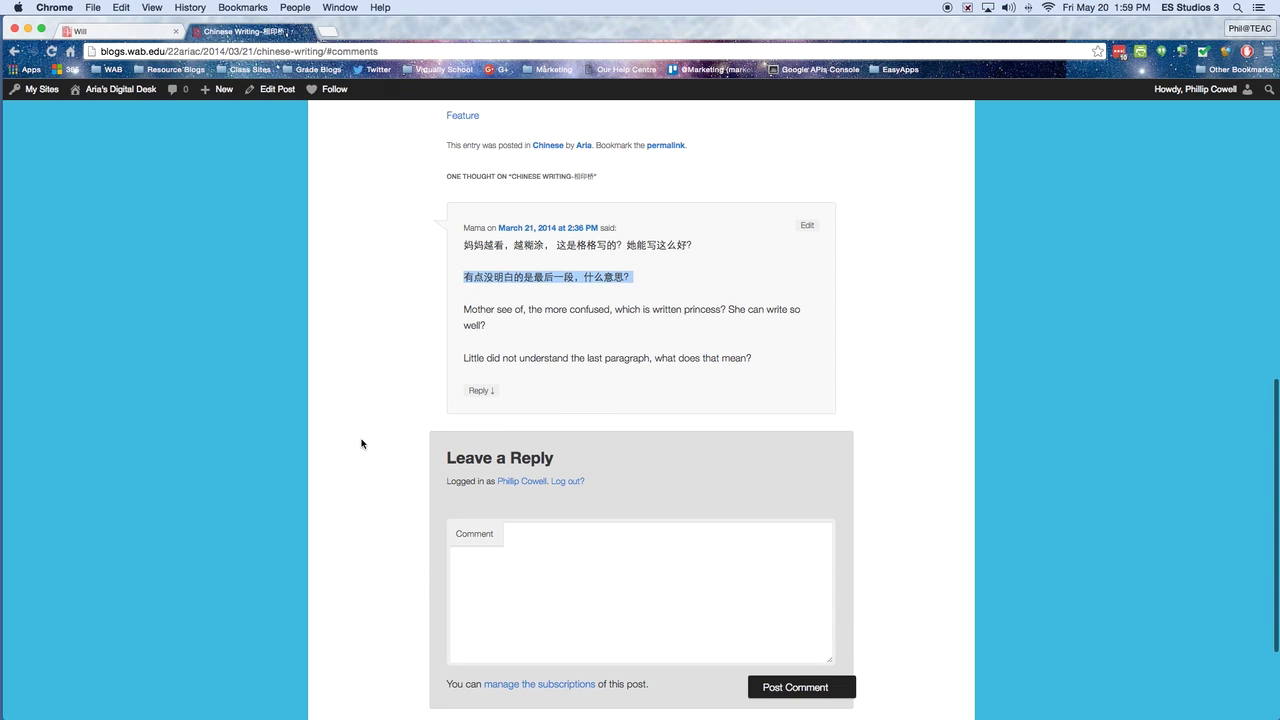
scroll(362, 443, "up", 3)
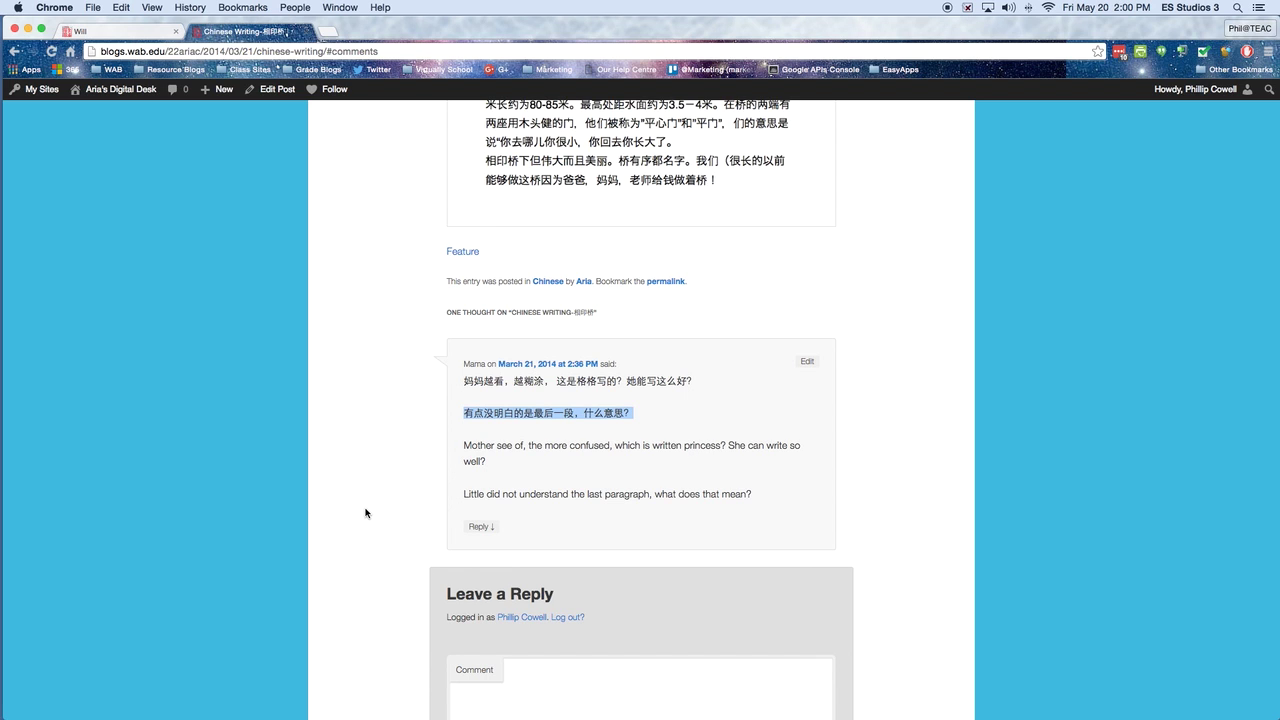
scroll(365, 513, "up", 2)
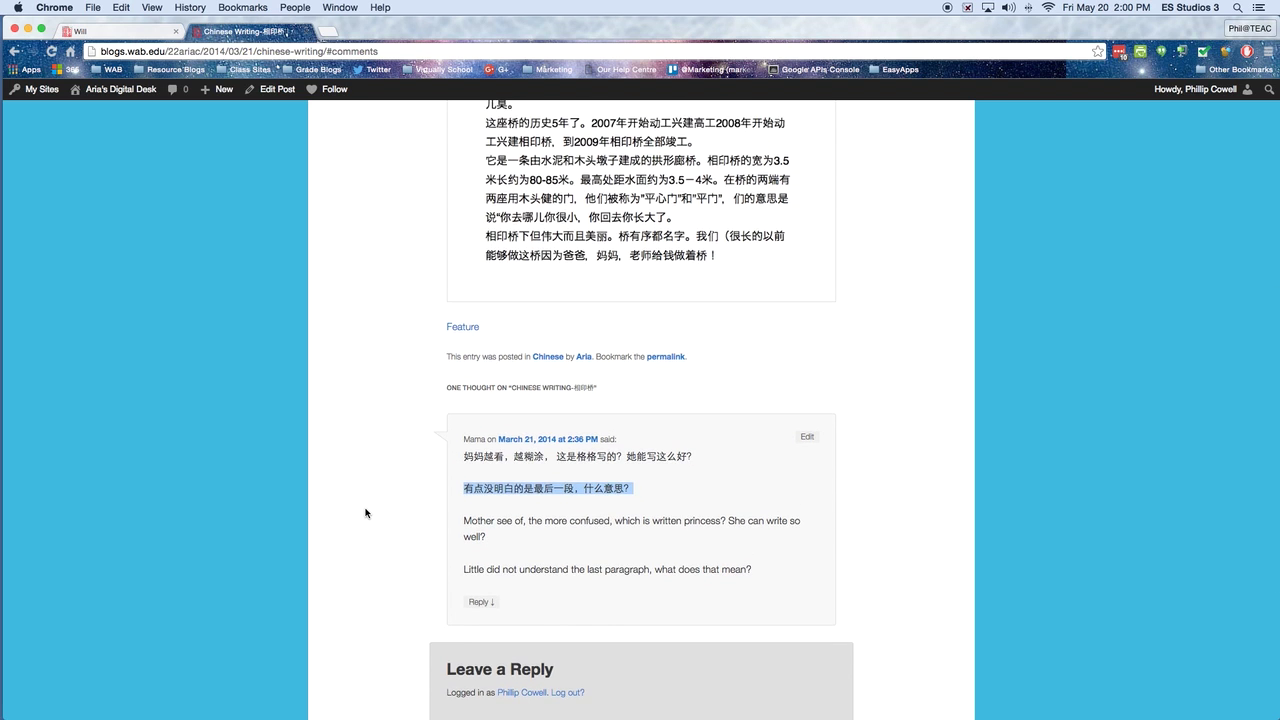
scroll(365, 513, "up", 5)
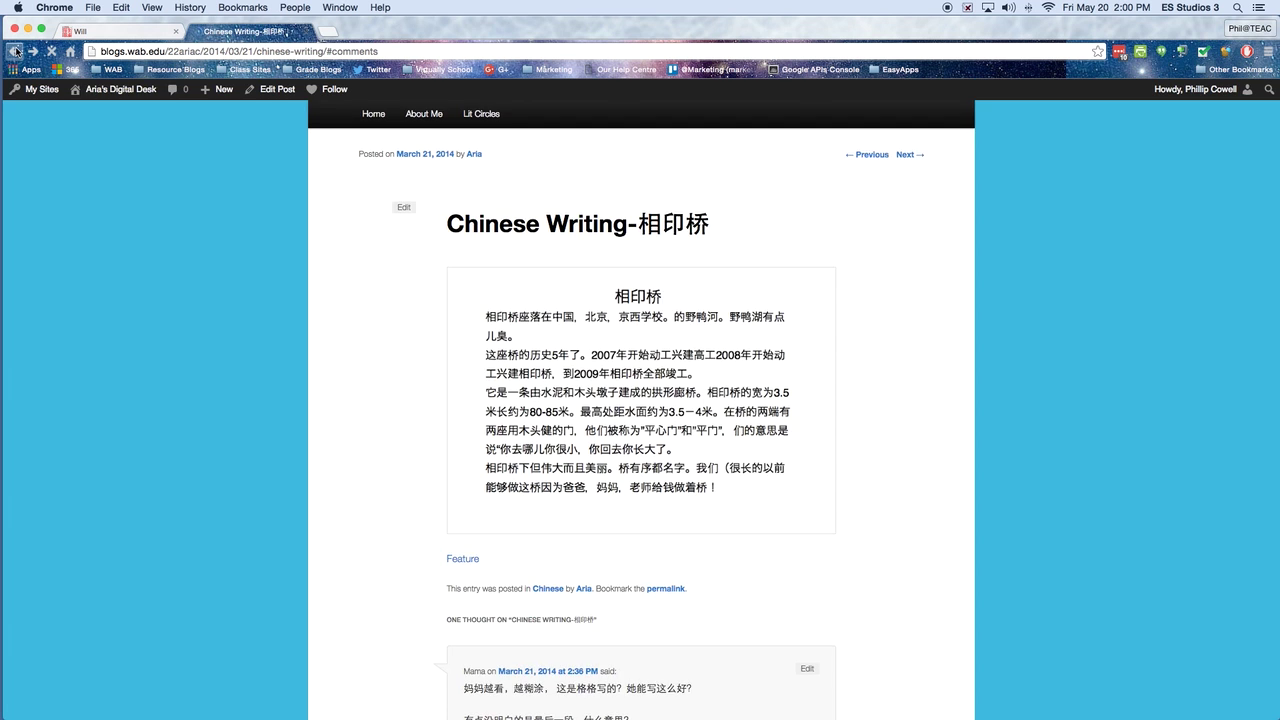
left_click(14, 51)
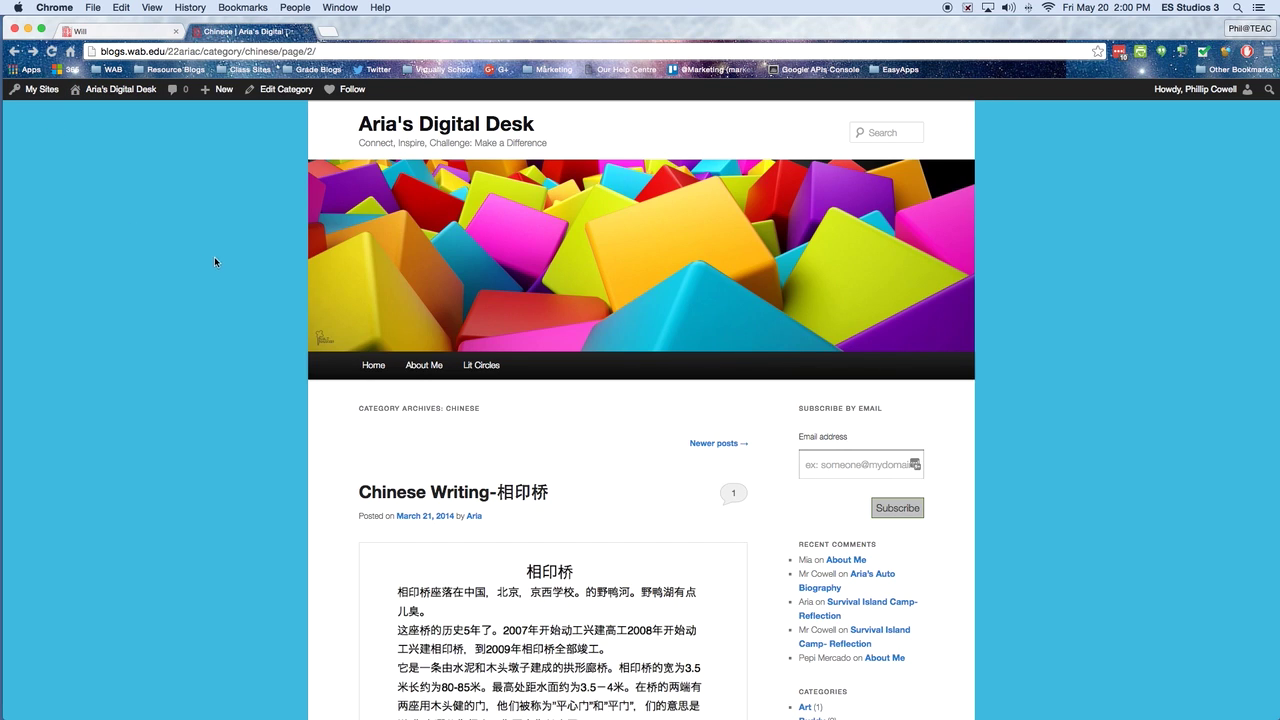
Go back to page 2 of the Chinese category and scroll down to the Chinese Home Work post
scroll(180, 293, "down", 5)
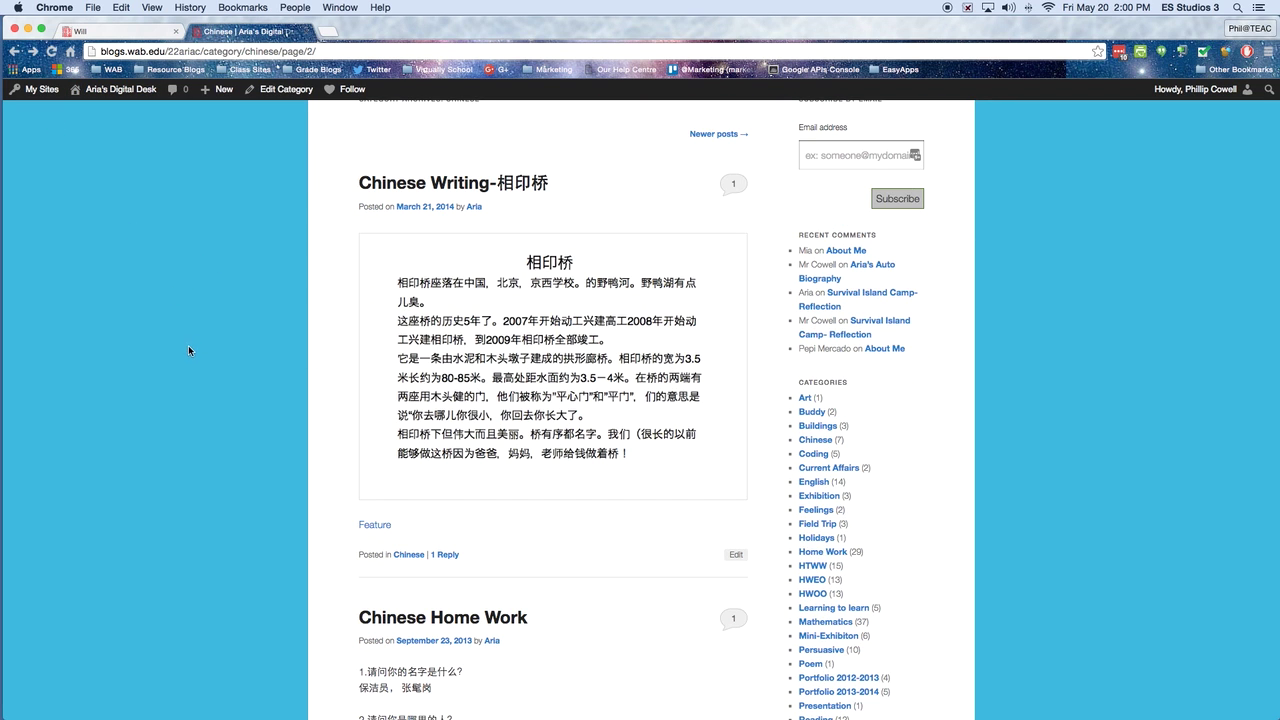
scroll(205, 330, "down", 5)
Highlight the Chinese Home Work question-and-answer text, then clear all the highlighting
left_click_drag(350, 348, 541, 657)
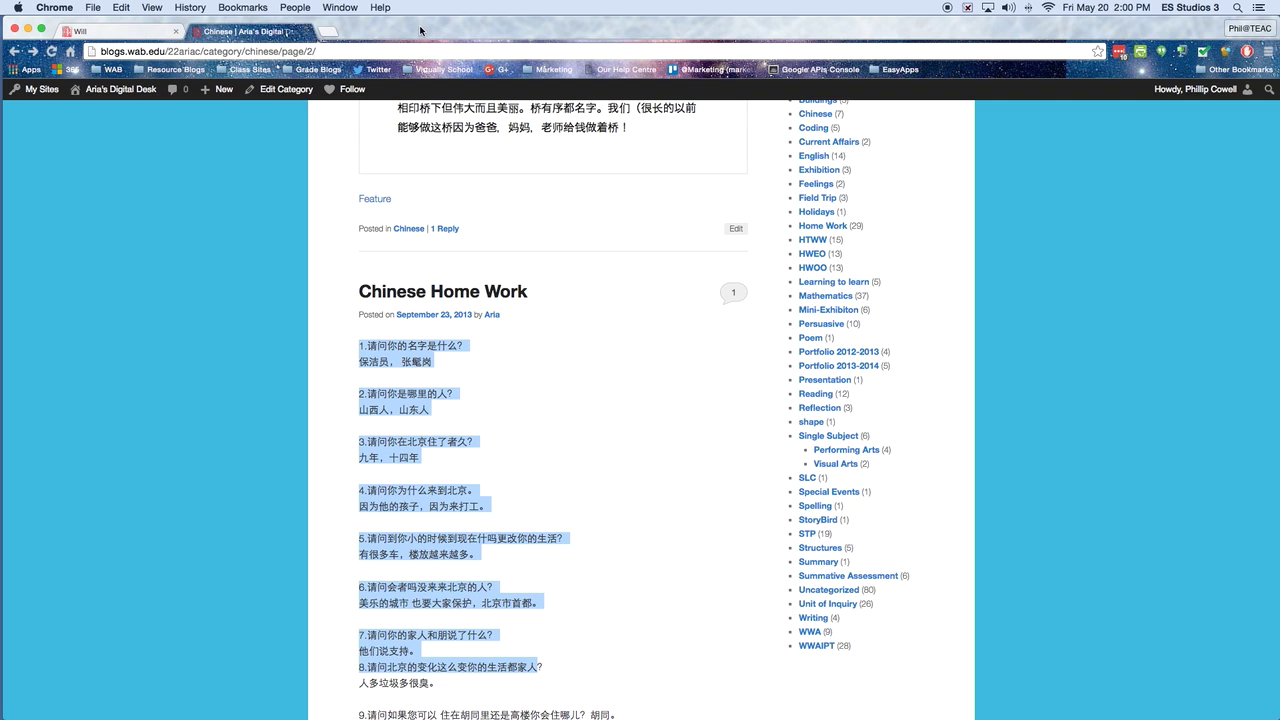
left_click(197, 405)
scroll(352, 347, "up", 1)
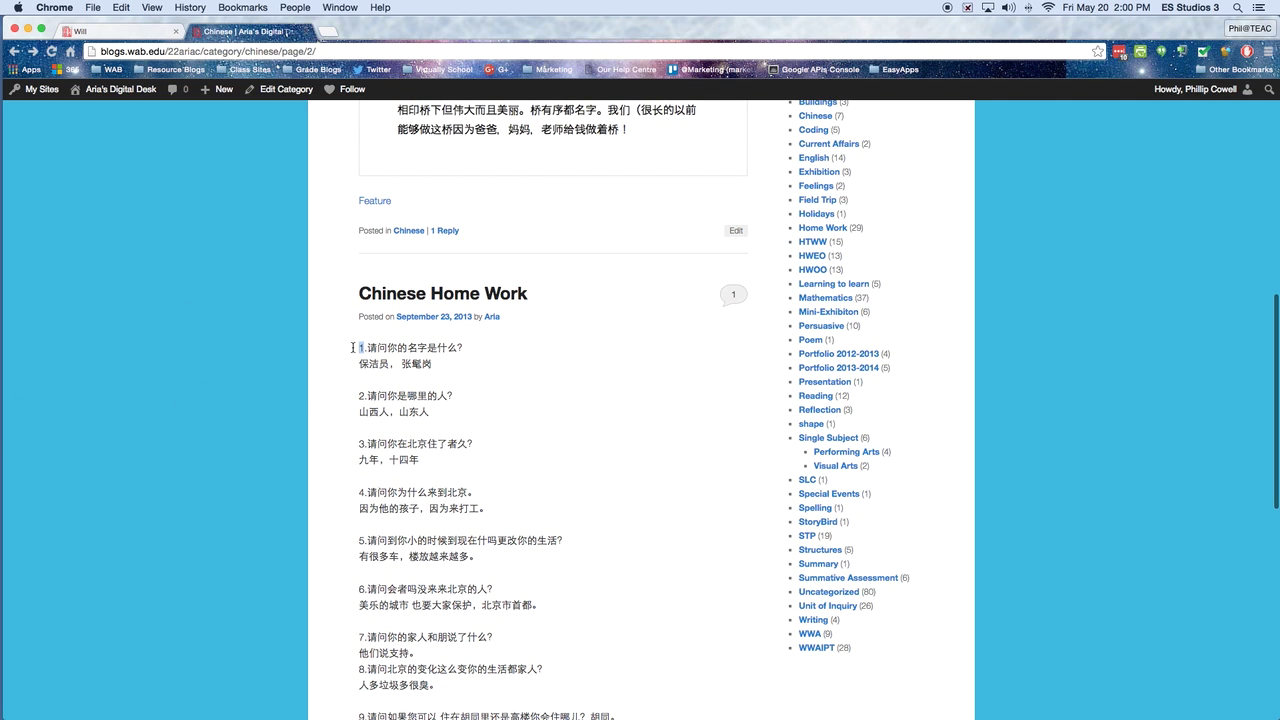
left_click(205, 387)
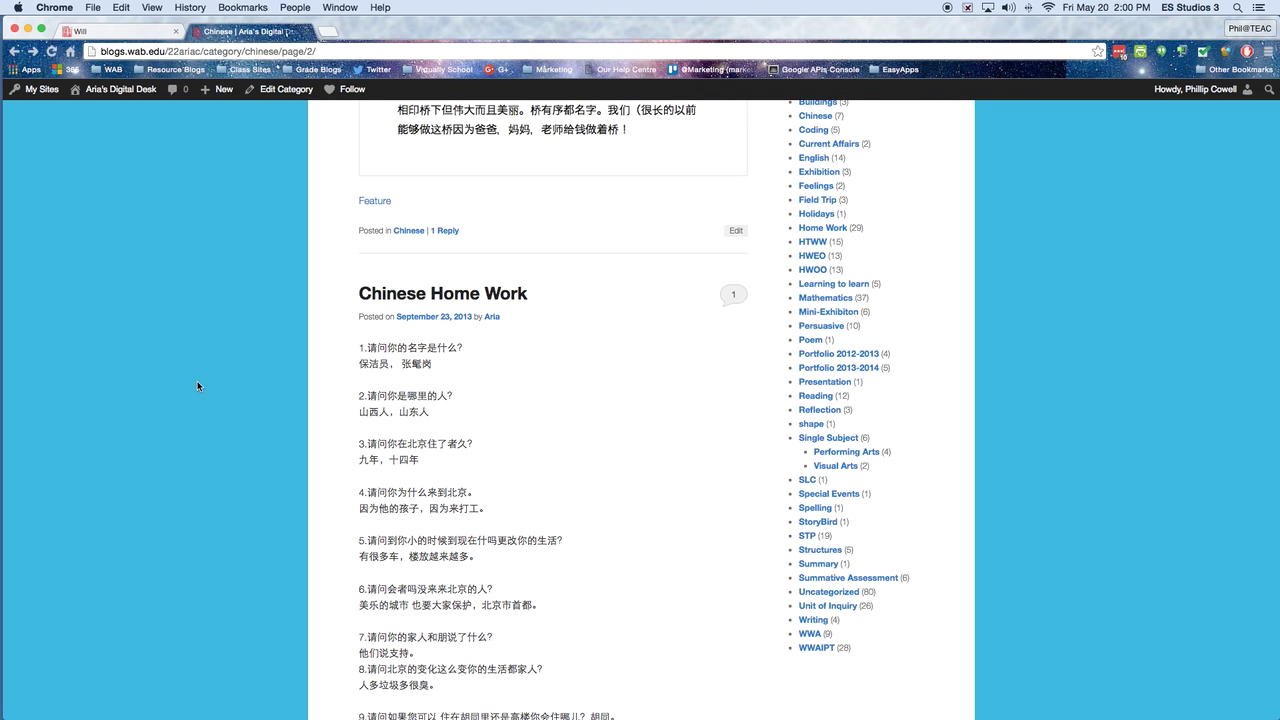